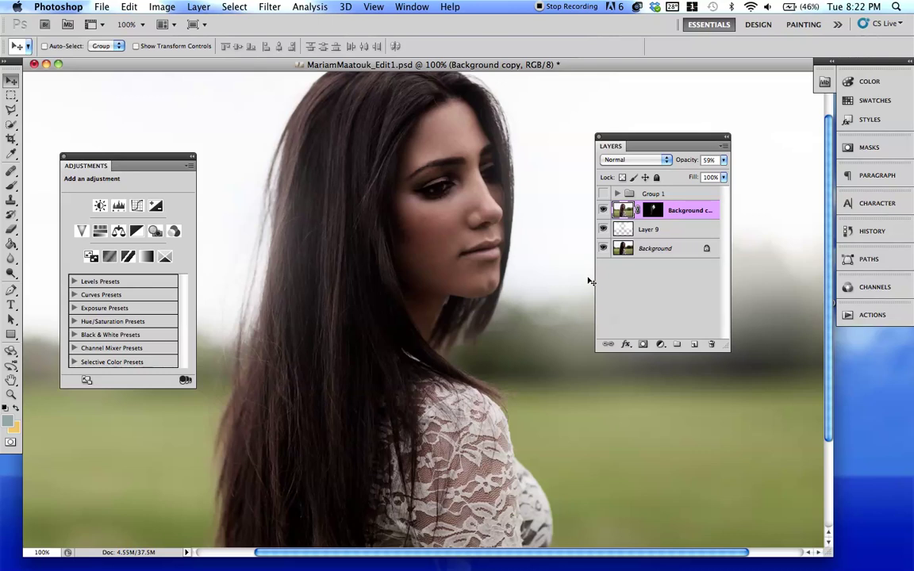
# Step: Compare the portrait with the Group 1 layers shown and hidden, leaving the group hidden
pyautogui.click(603, 194)
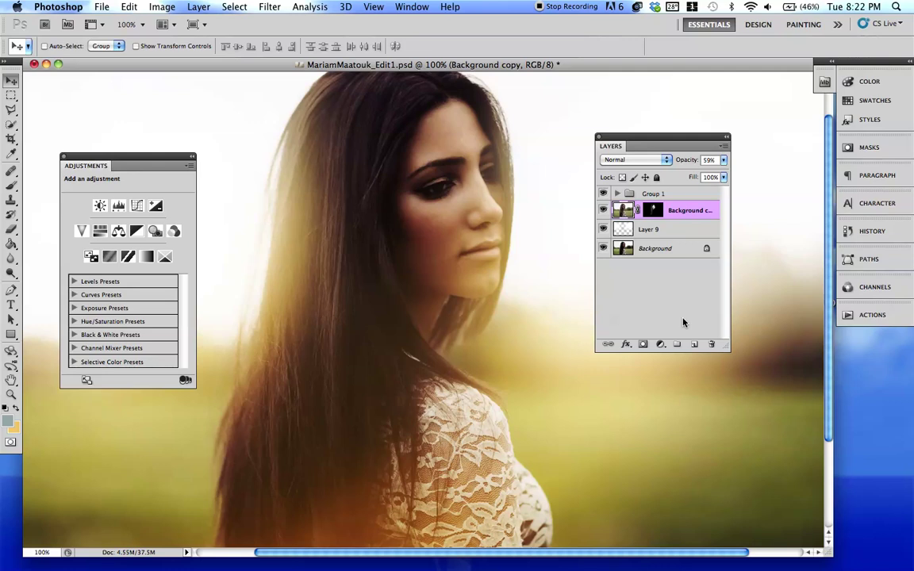
pyautogui.press('super+minus')
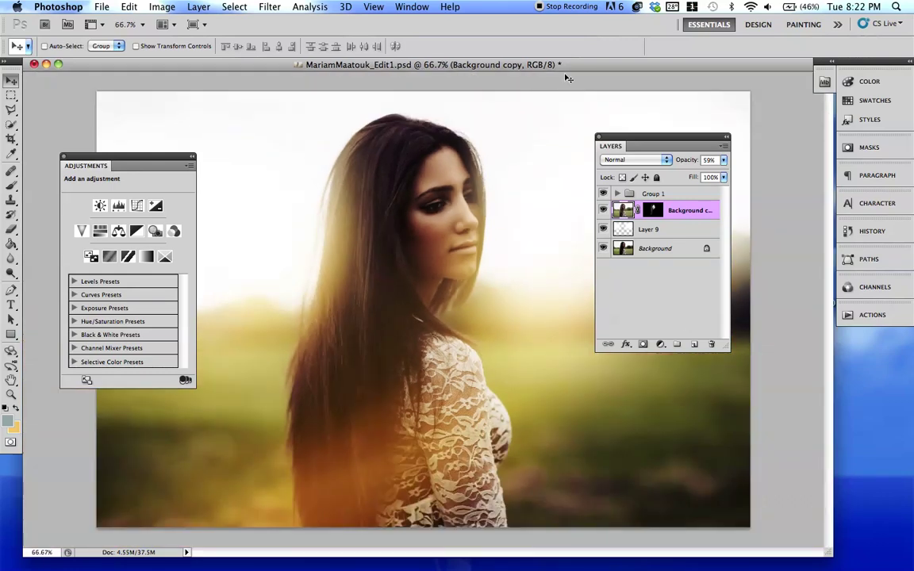
pyautogui.click(602, 194)
# Step: Add a Selective Color adjustment layer above the Background copy layer, keeping the default name, Normal mode and 100% opacity
pyautogui.press('super+plus')
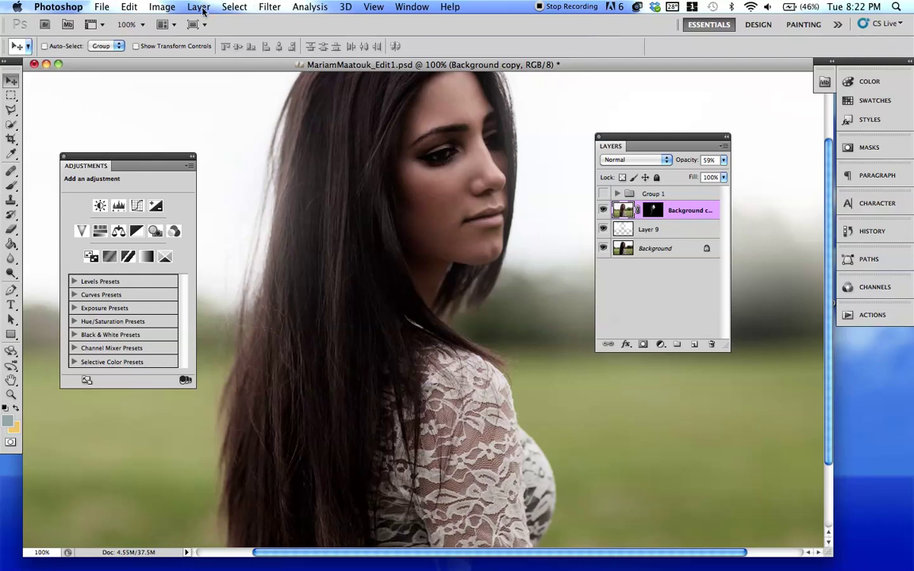
pyautogui.scroll(3, 350, 259)
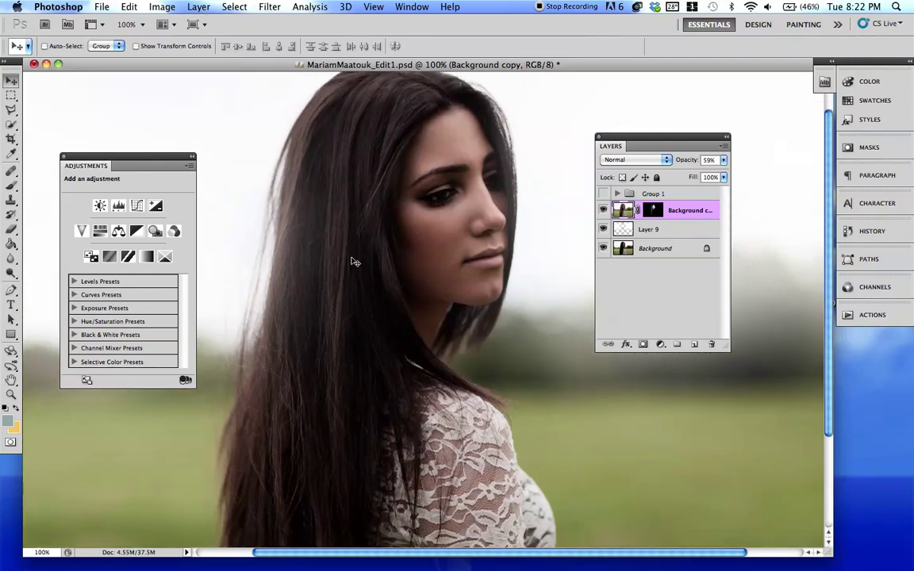
pyautogui.click(230, 7)
pyautogui.moveTo(199, 8)
pyautogui.moveTo(310, 130)
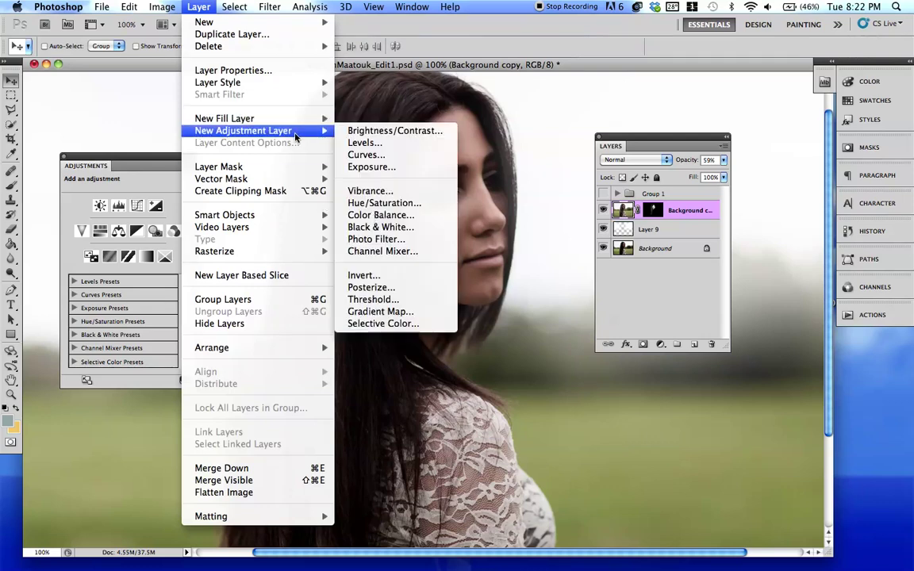
pyautogui.click(397, 325)
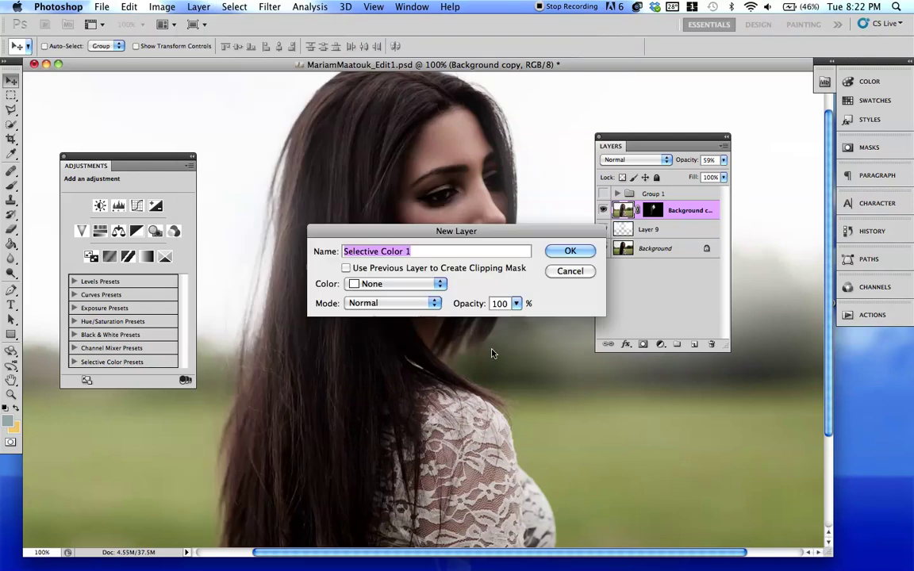
pyautogui.click(574, 252)
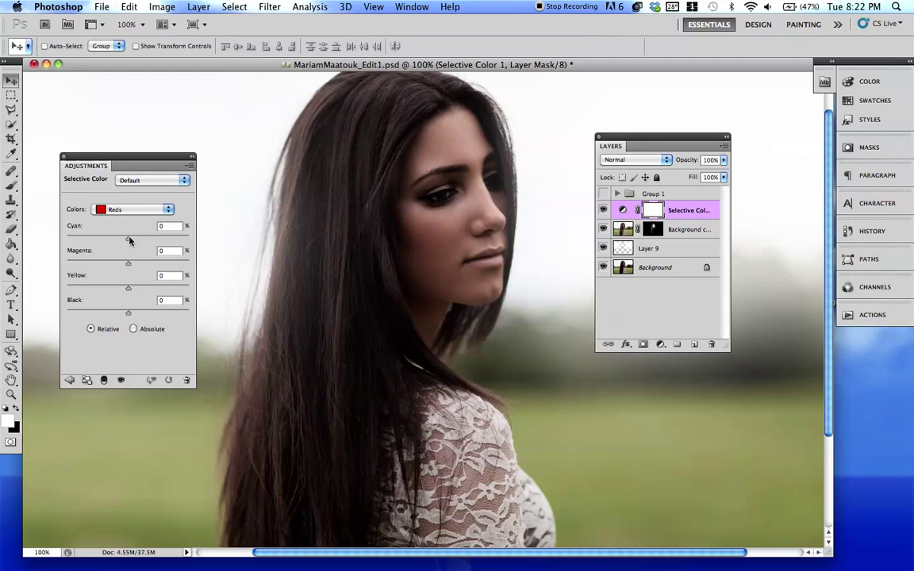
pyautogui.click(199, 7)
pyautogui.moveTo(236, 133)
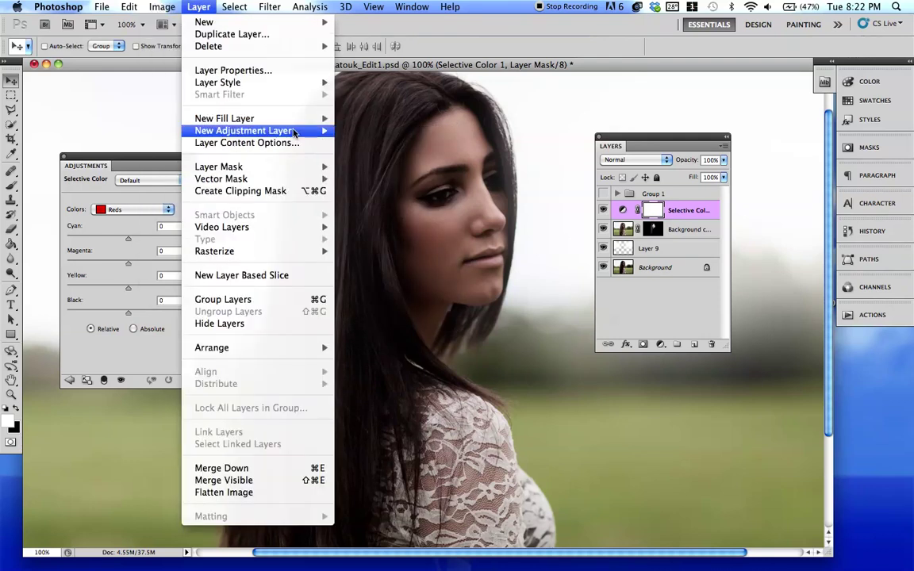
pyautogui.moveTo(297, 131)
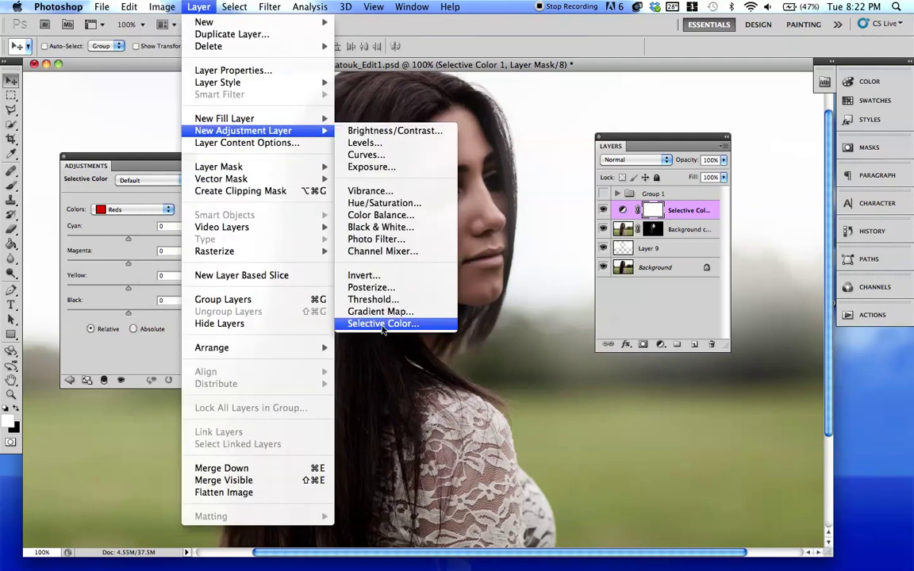
pyautogui.click(585, 187)
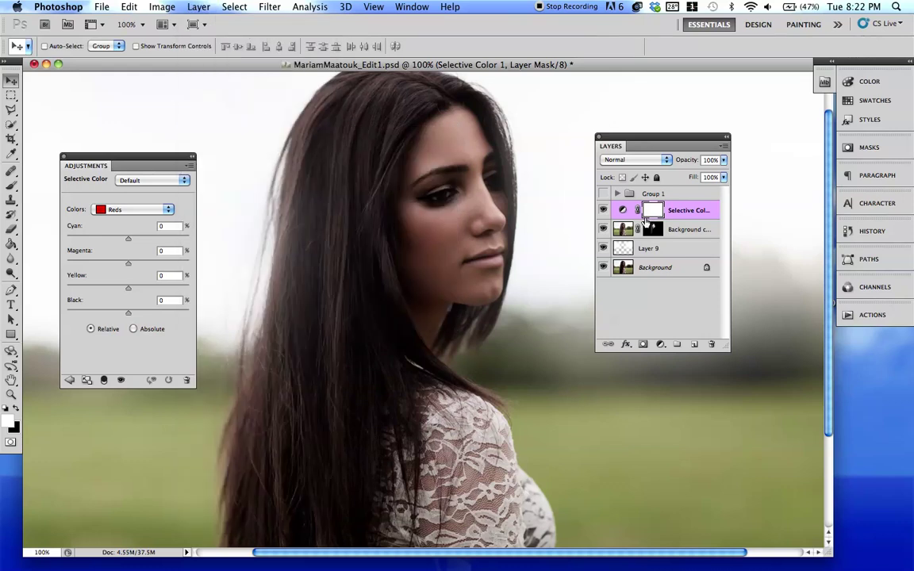
# Step: Reposition the floating Layers and Adjustments panels around the portrait
pyautogui.moveTo(664, 144); pyautogui.dragTo(700, 153)
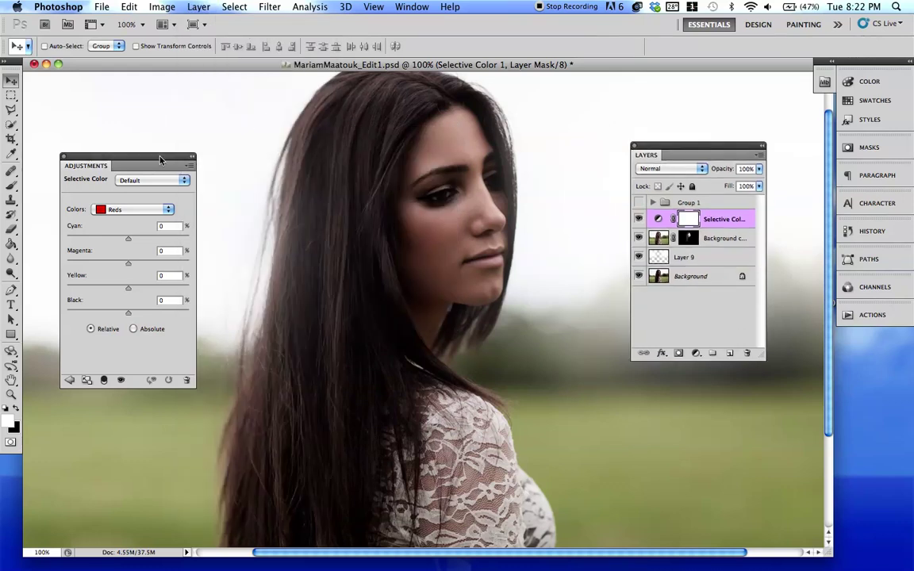
pyautogui.moveTo(156, 162); pyautogui.dragTo(217, 99)
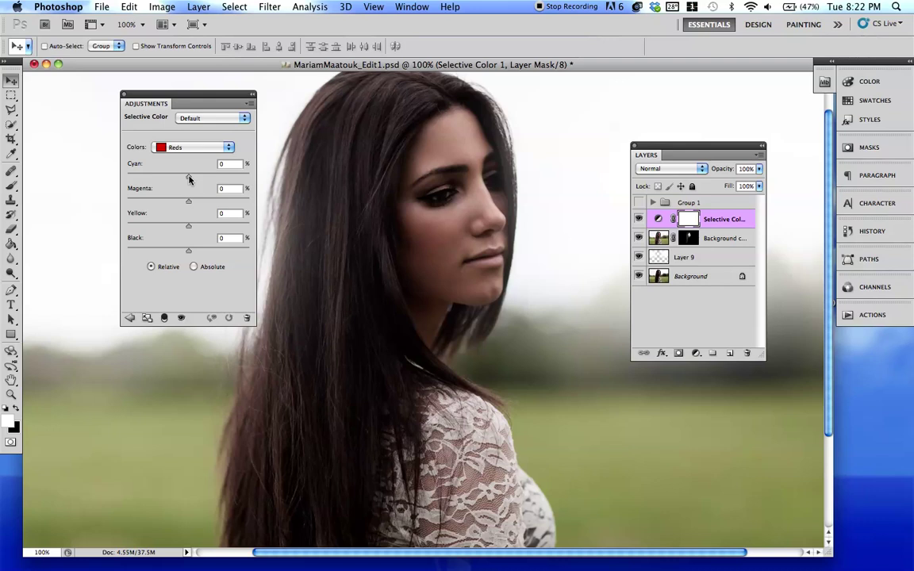
# Step: Try different Cyan amounts for the Reds, ending at +4%, and review the available color ranges
pyautogui.moveTo(189, 178); pyautogui.dragTo(129, 178)
pyautogui.moveTo(201, 179); pyautogui.dragTo(190, 175)
pyautogui.click(199, 152)
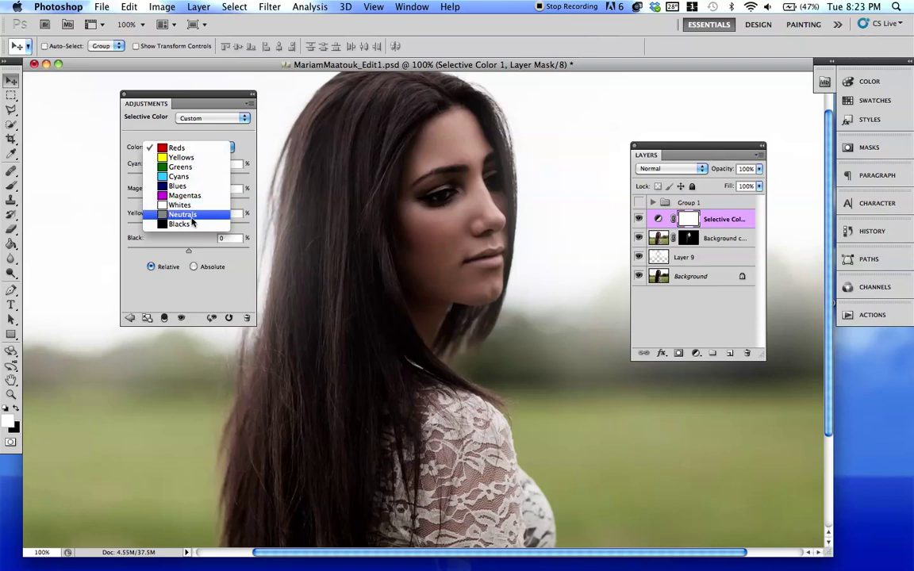
pyautogui.click(245, 147)
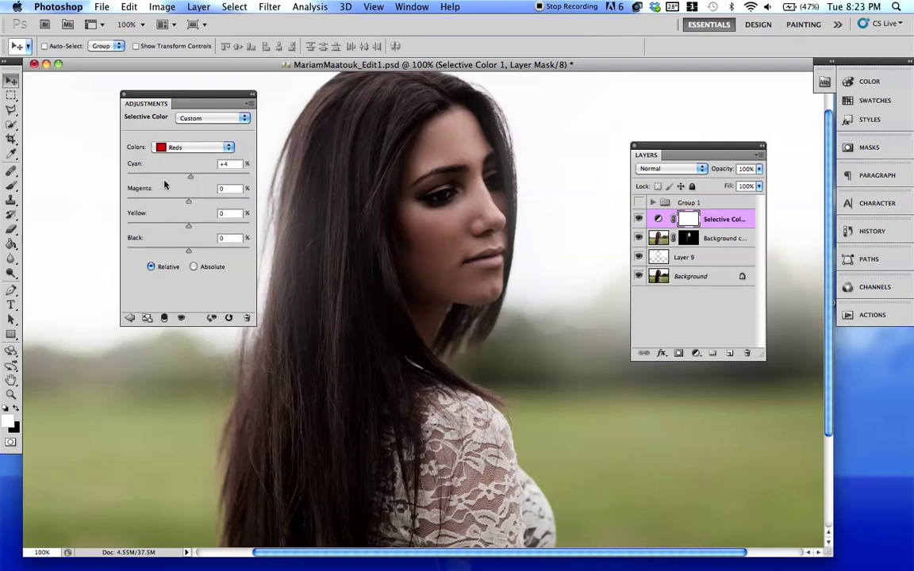
# Step: Adjust the Reds to Cyan -33%, Magenta +2%, Yellow +20% and Black +3%
pyautogui.press('super+minus')
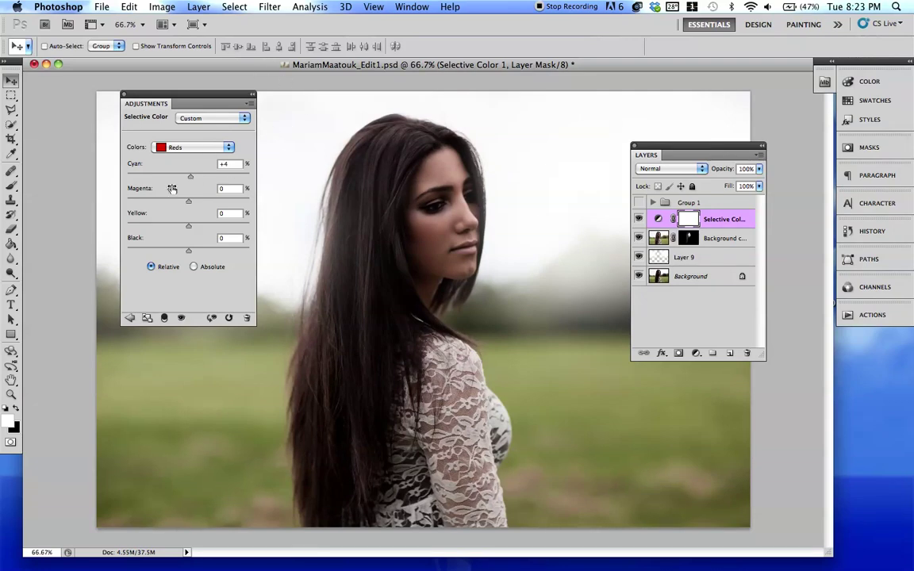
pyautogui.moveTo(190, 180); pyautogui.dragTo(253, 227)
pyautogui.press('super+1')
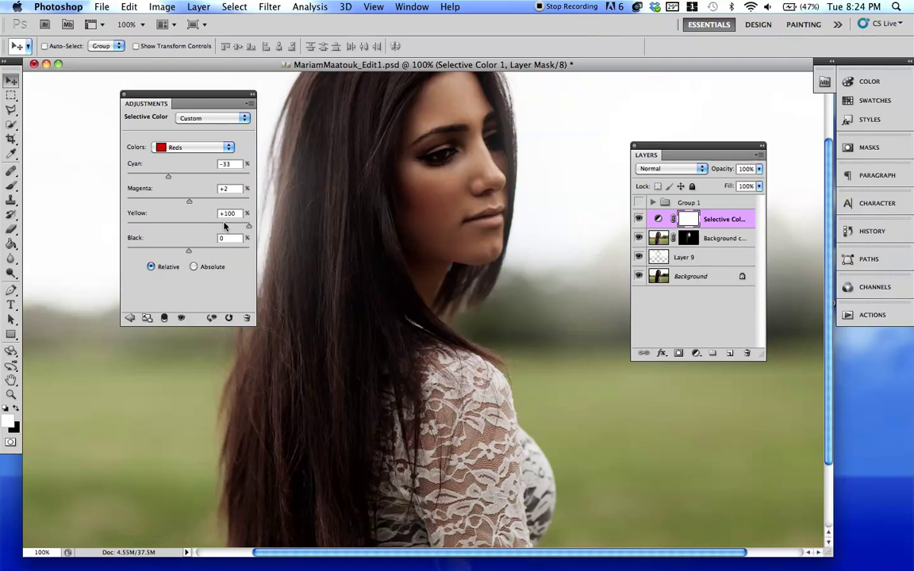
pyautogui.moveTo(247, 225); pyautogui.dragTo(208, 227)
pyautogui.moveTo(188, 249); pyautogui.dragTo(255, 231)
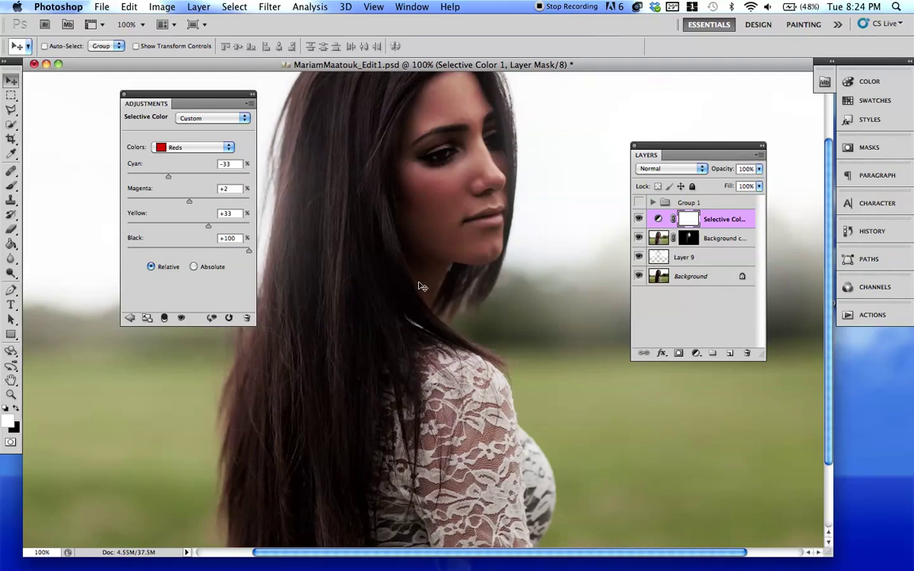
pyautogui.press('super+minus')
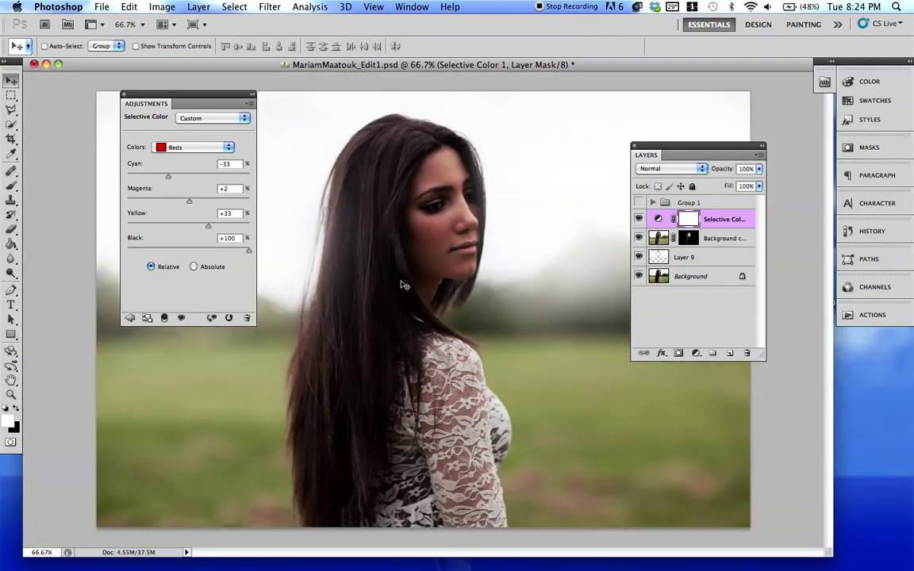
pyautogui.moveTo(208, 225)
pyautogui.mouseDown()
pyautogui.moveTo(143, 227)
pyautogui.moveTo(248, 226)
pyautogui.moveTo(190, 226)
pyautogui.moveTo(210, 227)
pyautogui.moveTo(200, 224)
pyautogui.mouseUp()
pyautogui.moveTo(248, 253); pyautogui.dragTo(190, 252)
# Step: Try the Absolute method with the Reds' Black at -100%, and return to Relative with Black at +3%
pyautogui.click(194, 267)
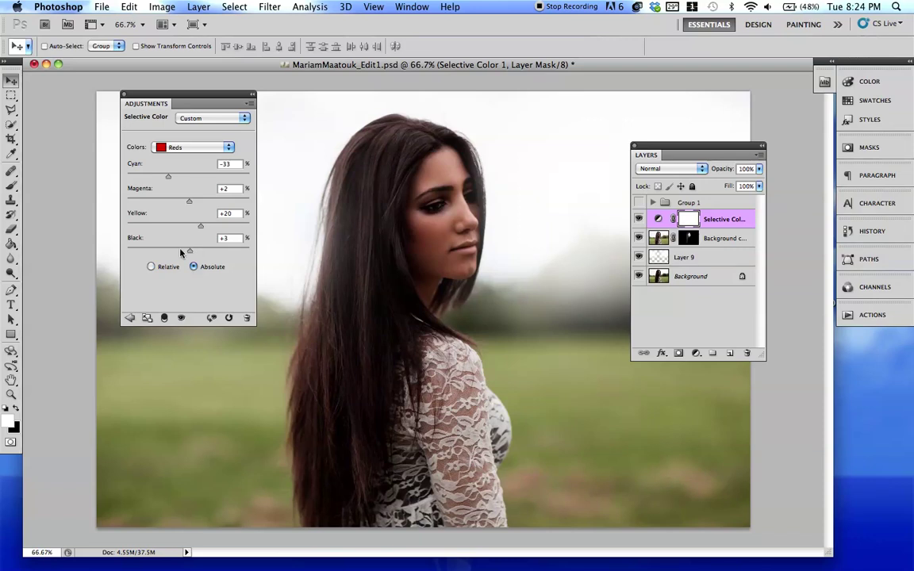
pyautogui.moveTo(190, 251); pyautogui.dragTo(86, 254)
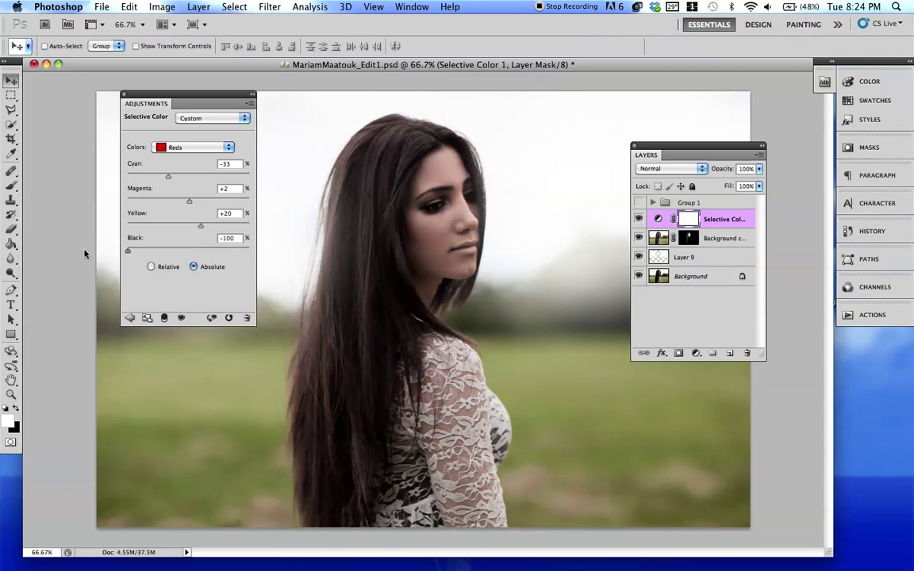
pyautogui.click(151, 267)
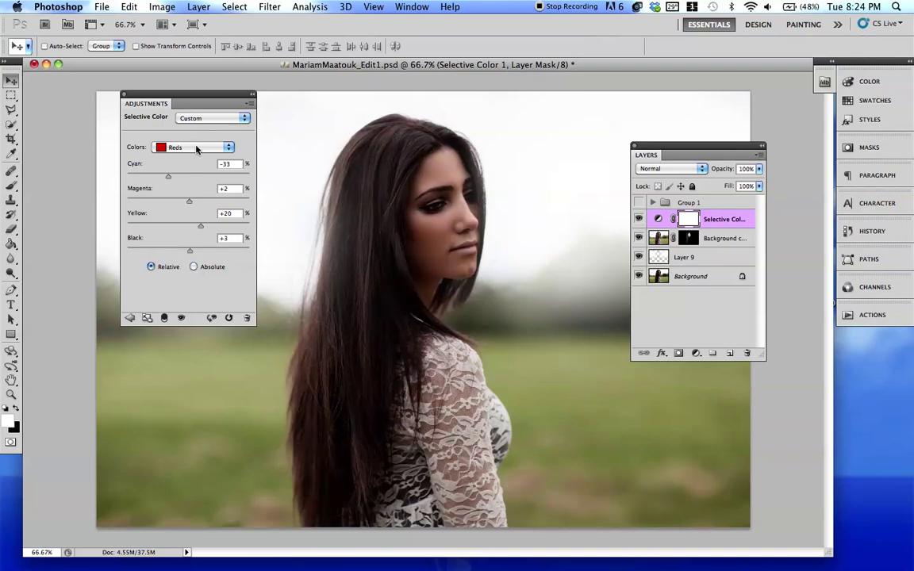
# Step: Refine the Reds to Cyan -26%, Yellow +33% and Black +8%, comparing the portrait with the adjustment layer hidden and shown
pyautogui.moveTo(168, 176); pyautogui.dragTo(207, 227)
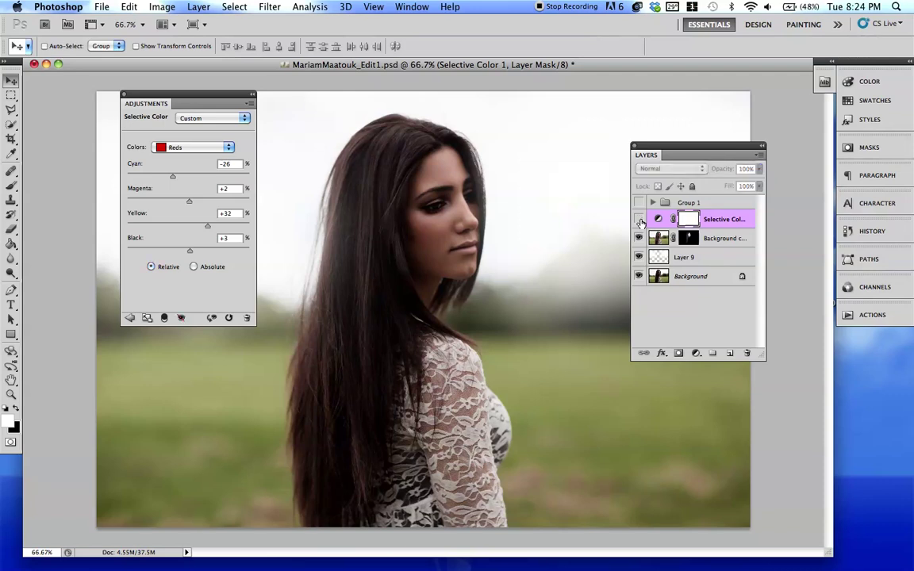
pyautogui.press('super+plus')
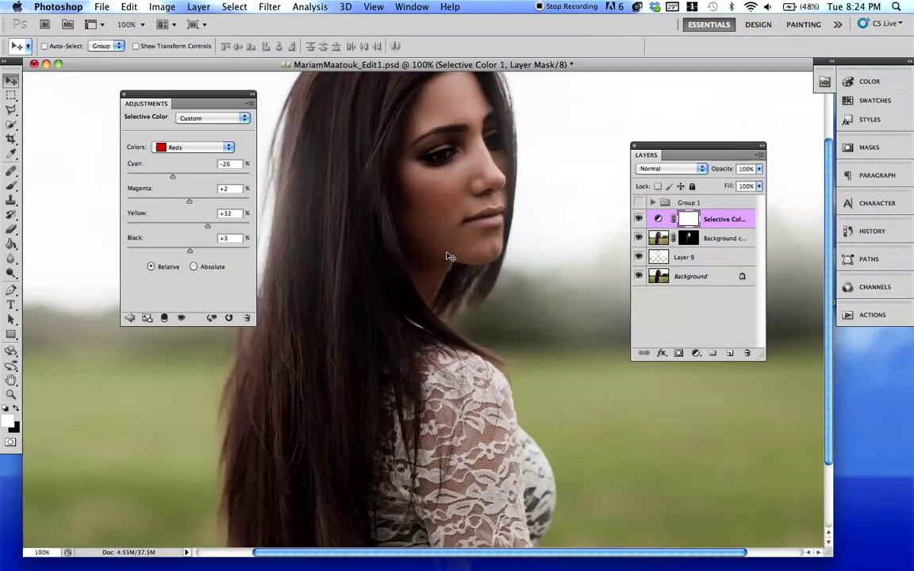
pyautogui.click(639, 220)
pyautogui.click(640, 220)
pyautogui.moveTo(208, 228); pyautogui.dragTo(192, 258)
pyautogui.hotkey('ctrl', 'z')
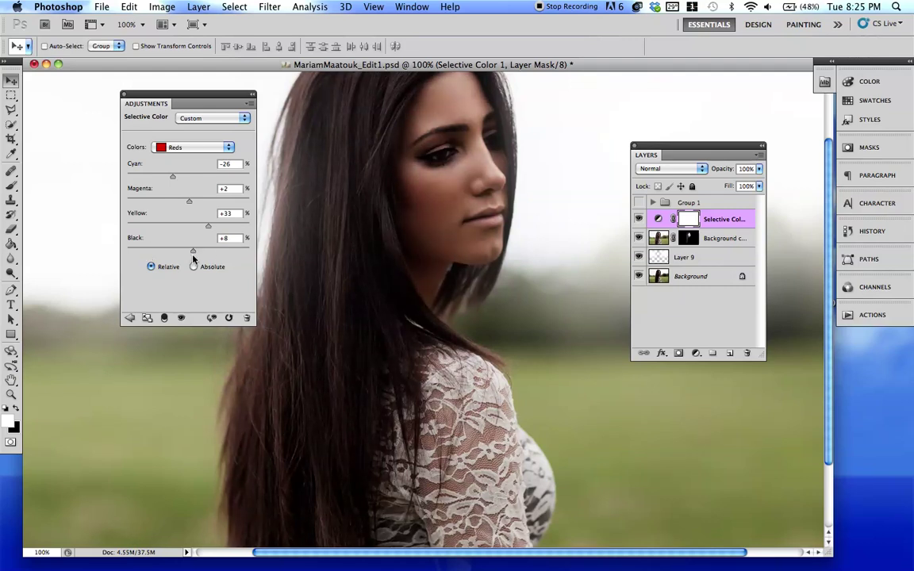
# Step: Adjust the Yellows to Cyan -100%, Magenta -21%, Yellow +53% and Black -100%
pyautogui.press('super+minus')
pyautogui.click(200, 147)
pyautogui.click(195, 160)
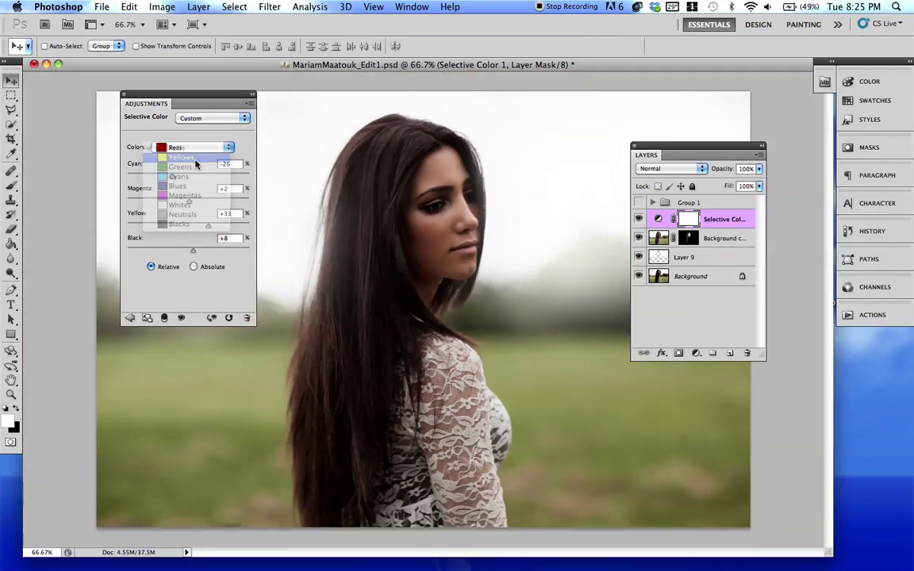
pyautogui.moveTo(189, 176); pyautogui.dragTo(99, 189)
pyautogui.moveTo(127, 176); pyautogui.dragTo(129, 206)
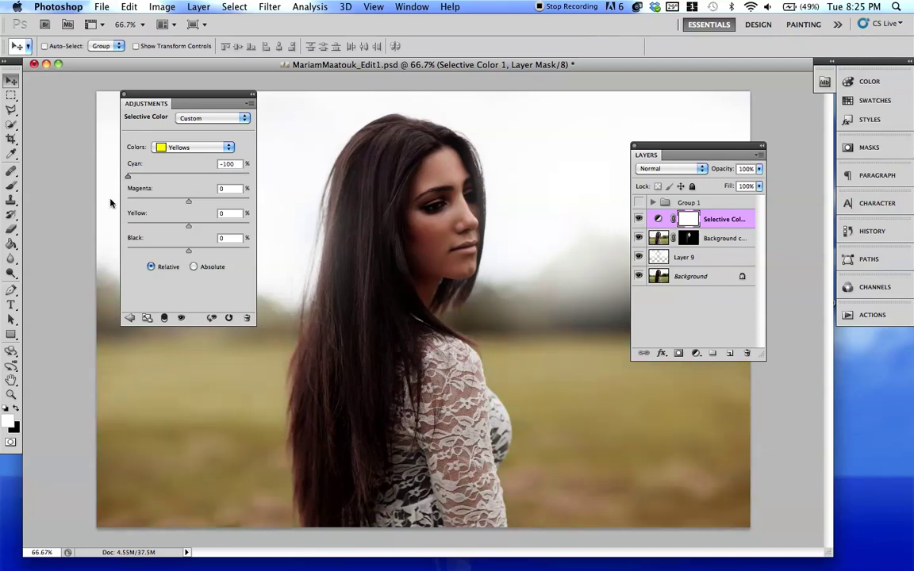
pyautogui.moveTo(188, 204); pyautogui.dragTo(122, 226)
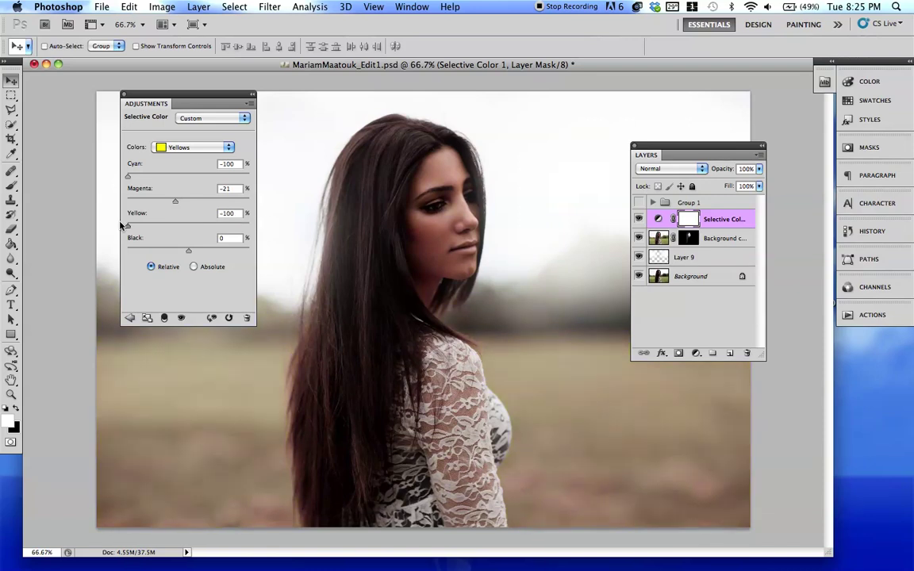
pyautogui.moveTo(272, 227); pyautogui.dragTo(65, 256)
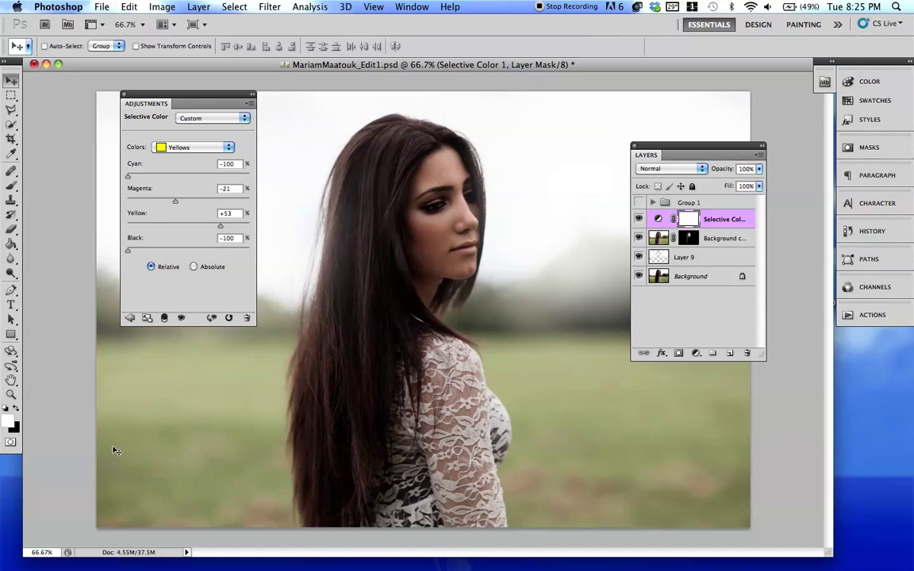
# Step: Select the Brush tool, enlarge its size to 500 px and swap the foreground color to black
pyautogui.click(11, 186)
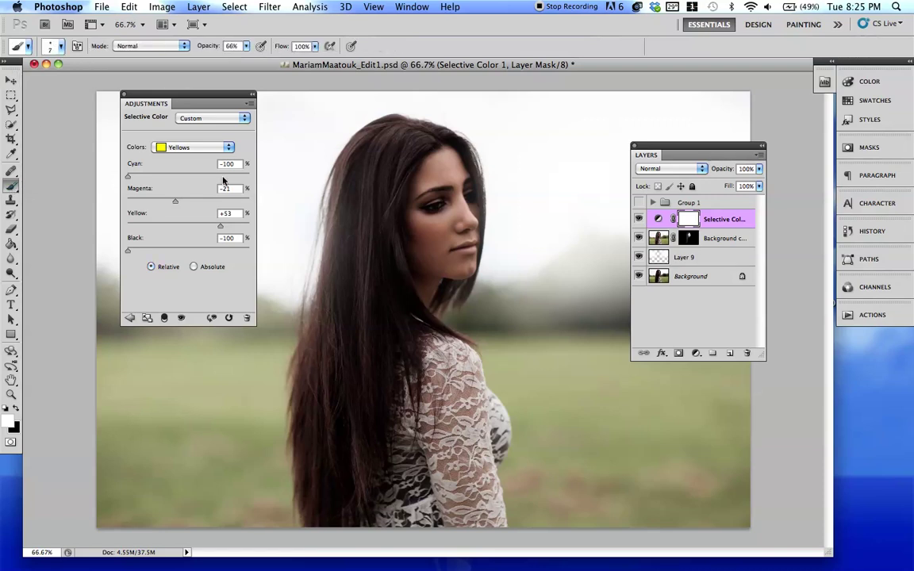
pyautogui.press(']')
pyautogui.press(']')
pyautogui.press(']')
pyautogui.press(']')
pyautogui.press(']')
pyautogui.press(']')
pyautogui.press(']')
pyautogui.press(']')
pyautogui.press(']')
pyautogui.press(']')
pyautogui.press(']')
pyautogui.press(']')
pyautogui.press(']')
pyautogui.press(']')
pyautogui.press('x')
pyautogui.press(']')
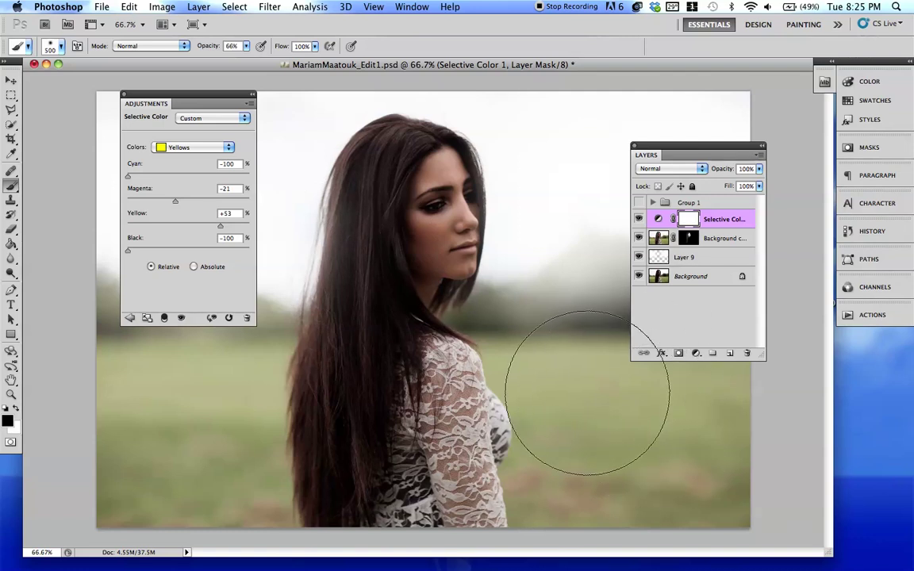
# Step: Invert the Selective Color layer's mask and paint the grass back in white with a 400 px brush, raising the brush opacity to 99%
pyautogui.press('super+i')
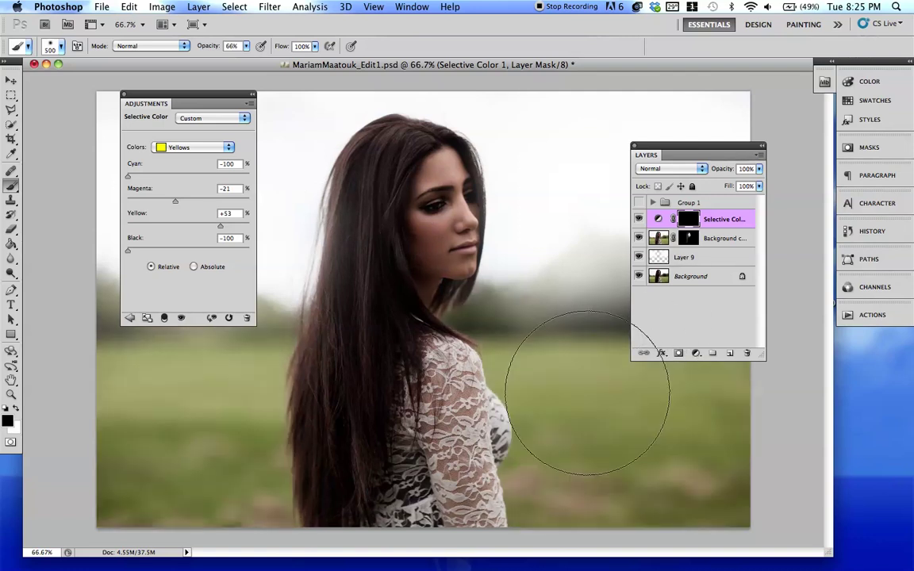
pyautogui.press('[')
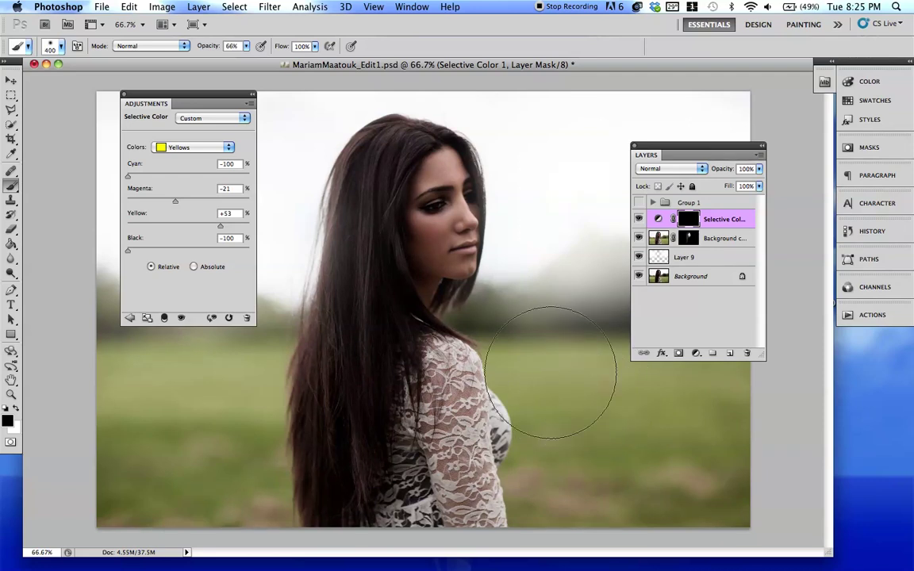
pyautogui.press('x')
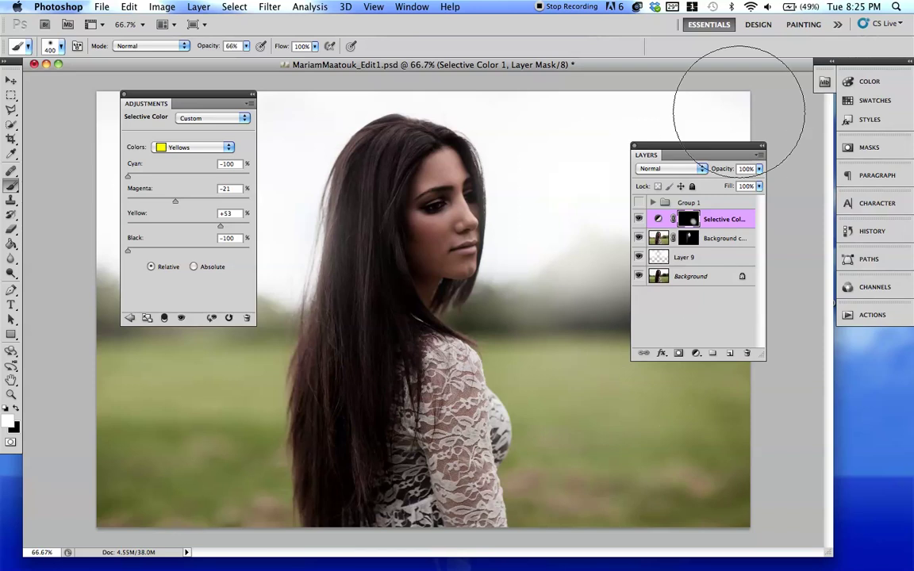
pyautogui.moveTo(678, 155); pyautogui.dragTo(630, 110)
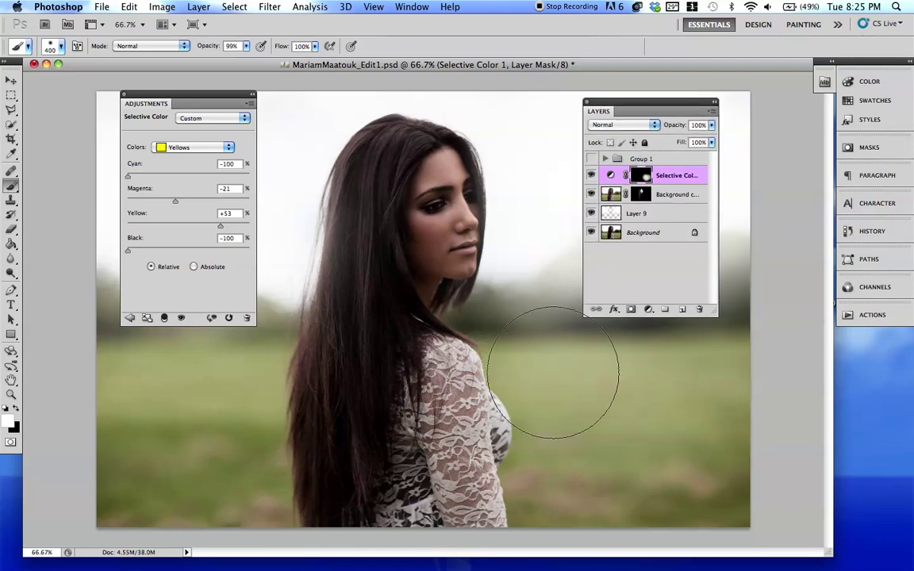
pyautogui.moveTo(618, 480)
pyautogui.mouseDown()
pyautogui.moveTo(743, 422)
pyautogui.moveTo(741, 446)
pyautogui.moveTo(704, 461)
pyautogui.moveTo(635, 444)
pyautogui.moveTo(658, 351)
pyautogui.mouseUp()
pyautogui.moveTo(211, 426)
pyautogui.mouseDown()
pyautogui.moveTo(210, 402)
pyautogui.moveTo(247, 417)
pyautogui.moveTo(246, 374)
pyautogui.moveTo(214, 333)
pyautogui.moveTo(113, 424)
pyautogui.moveTo(108, 472)
pyautogui.moveTo(150, 518)
pyautogui.moveTo(215, 502)
pyautogui.moveTo(190, 517)
pyautogui.moveTo(565, 351)
pyautogui.moveTo(674, 505)
pyautogui.moveTo(476, 419)
pyautogui.mouseUp()
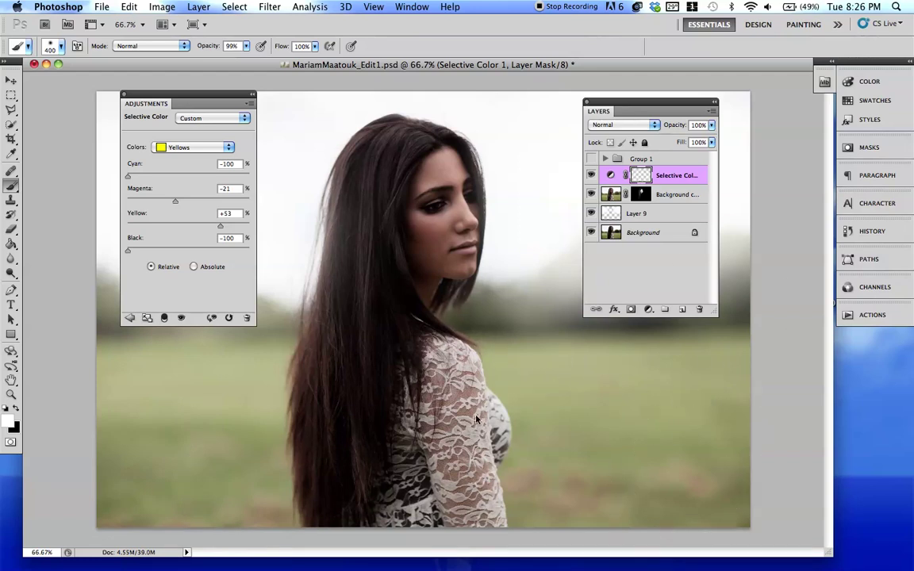
# Step: Set the Yellows' Black to +81% and compare the portrait with the Selective Color layer hidden and shown
pyautogui.moveTo(174, 252); pyautogui.dragTo(237, 277)
pyautogui.click(590, 174)
pyautogui.click(590, 175)
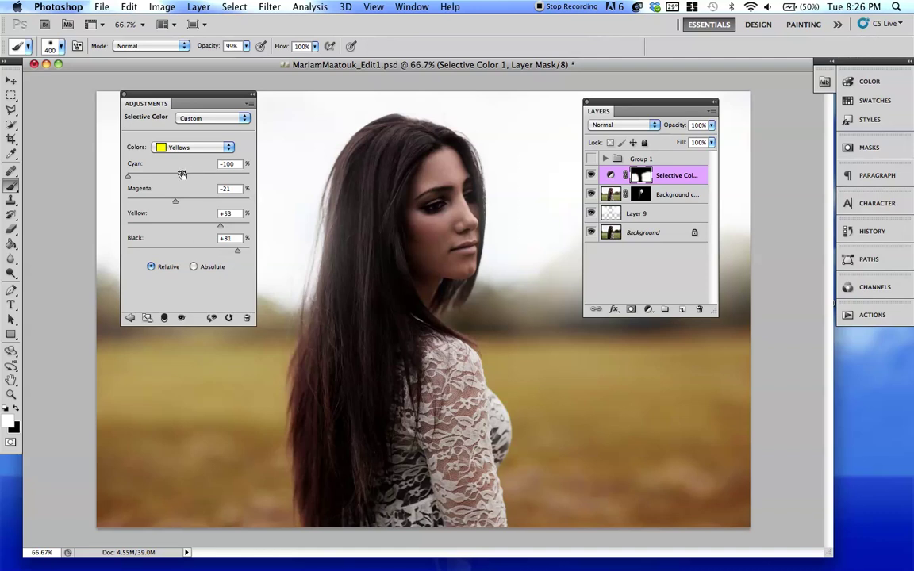
pyautogui.click(182, 147)
pyautogui.click(179, 215)
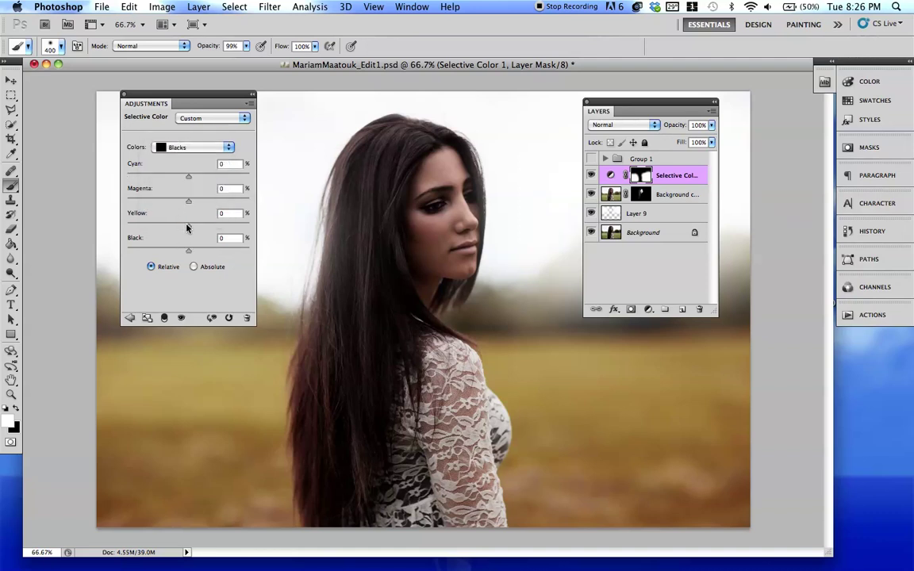
pyautogui.moveTo(116, 225); pyautogui.dragTo(188, 228)
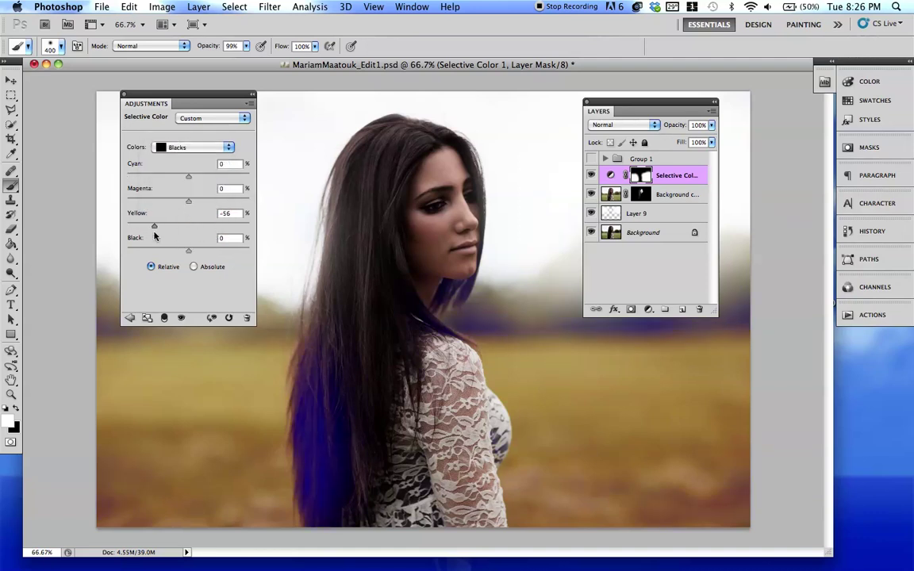
# Step: Reduce the brush to 175 px and paint the hair out of the Selective Color layer's mask in black
pyautogui.press('[')
pyautogui.press('[')
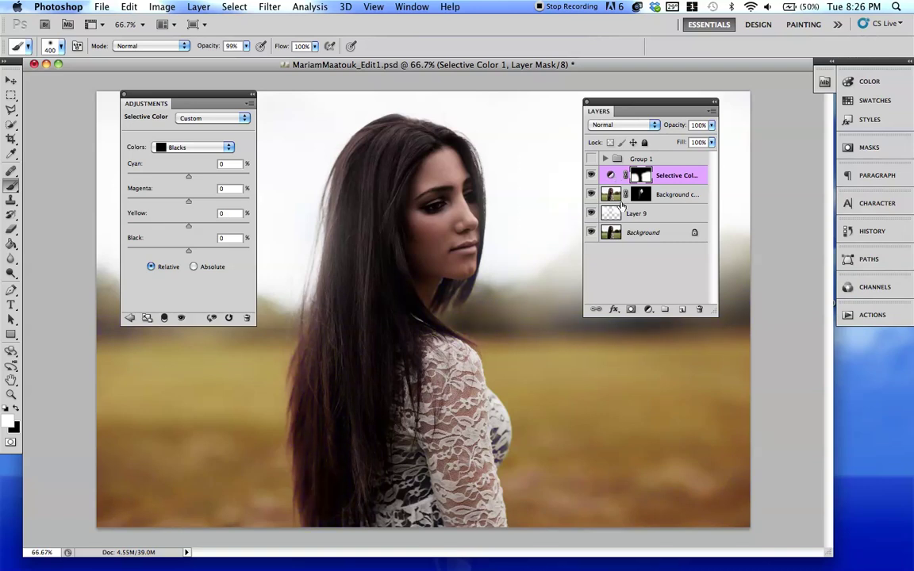
pyautogui.press('x')
pyautogui.press('[')
pyautogui.press('[')
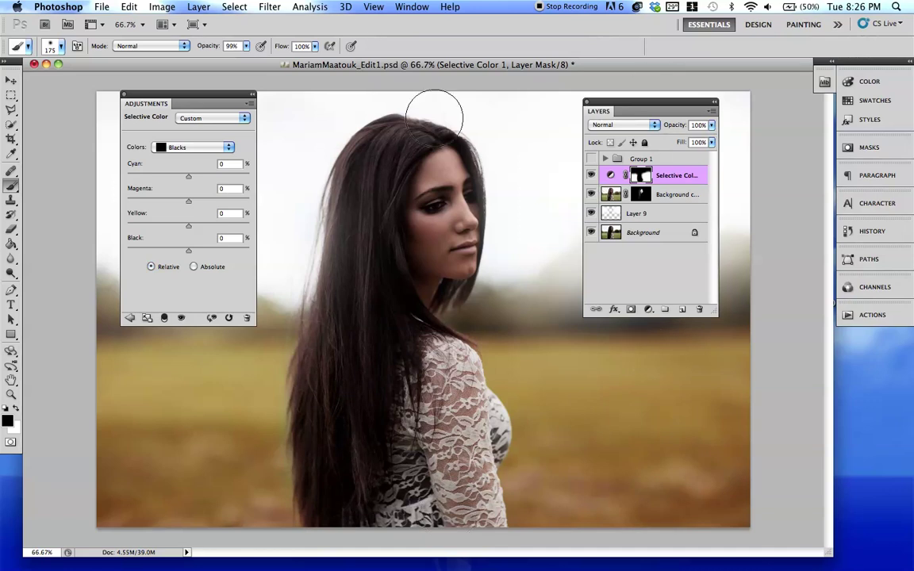
# Step: Add a second Selective Color adjustment layer and set its Reds to Cyan -65%, Magenta -2%, Yellow +26% and Black +17%
pyautogui.click(195, 7)
pyautogui.moveTo(285, 130)
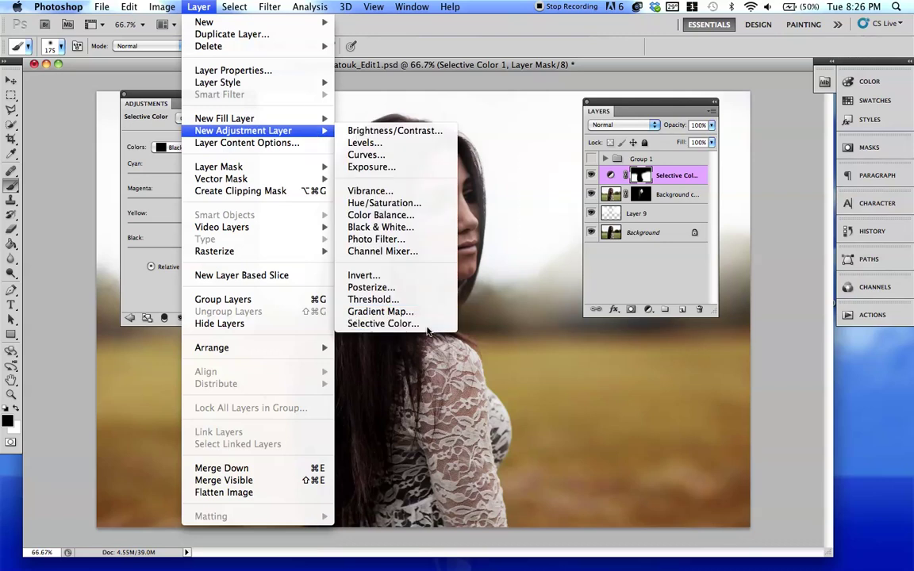
pyautogui.click(399, 379)
pyautogui.press('Return')
pyautogui.moveTo(189, 175); pyautogui.dragTo(148, 175)
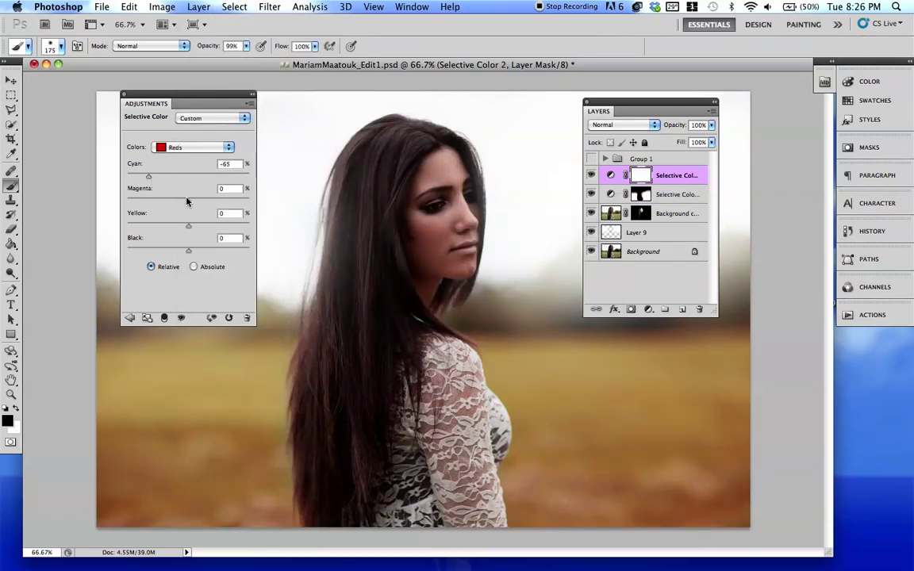
pyautogui.moveTo(207, 205); pyautogui.dragTo(184, 230)
pyautogui.moveTo(232, 252); pyautogui.dragTo(199, 250)
# Step: Set the second Selective Color layer's Yellows to Cyan +23%, Magenta +6%, Yellow -41% and Black -25%
pyautogui.click(208, 151)
pyautogui.click(204, 158)
pyautogui.moveTo(188, 176); pyautogui.dragTo(248, 181)
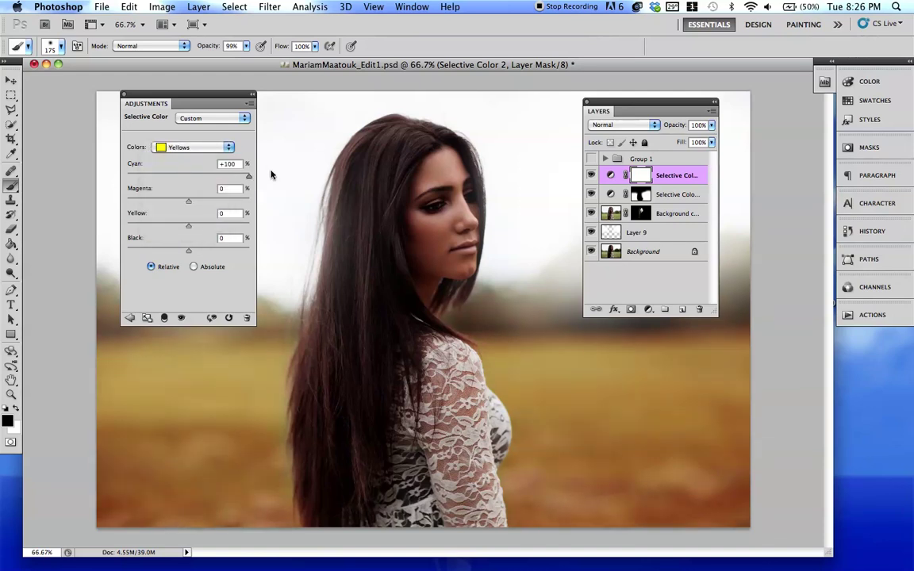
pyautogui.moveTo(191, 177); pyautogui.dragTo(185, 178)
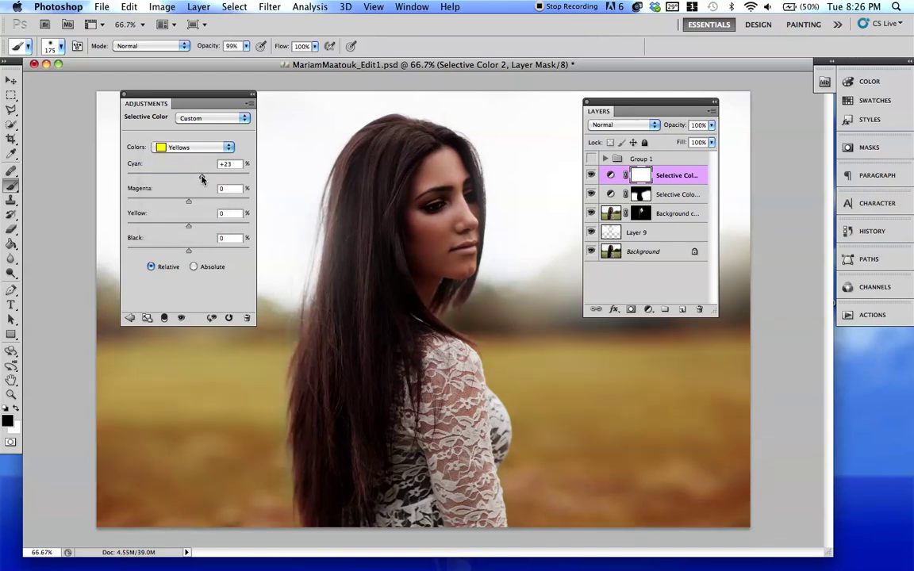
pyautogui.click(185, 148)
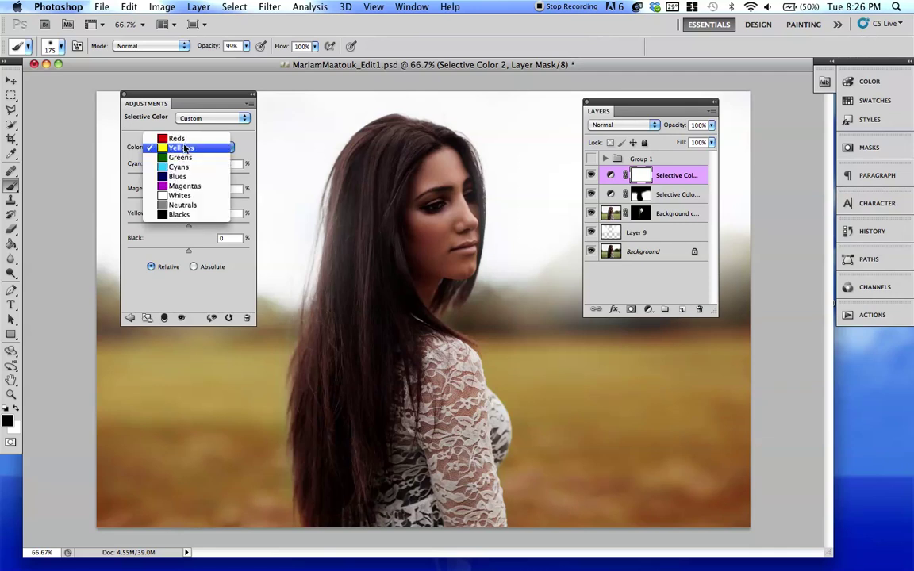
pyautogui.click(175, 147)
pyautogui.moveTo(190, 204); pyautogui.dragTo(110, 239)
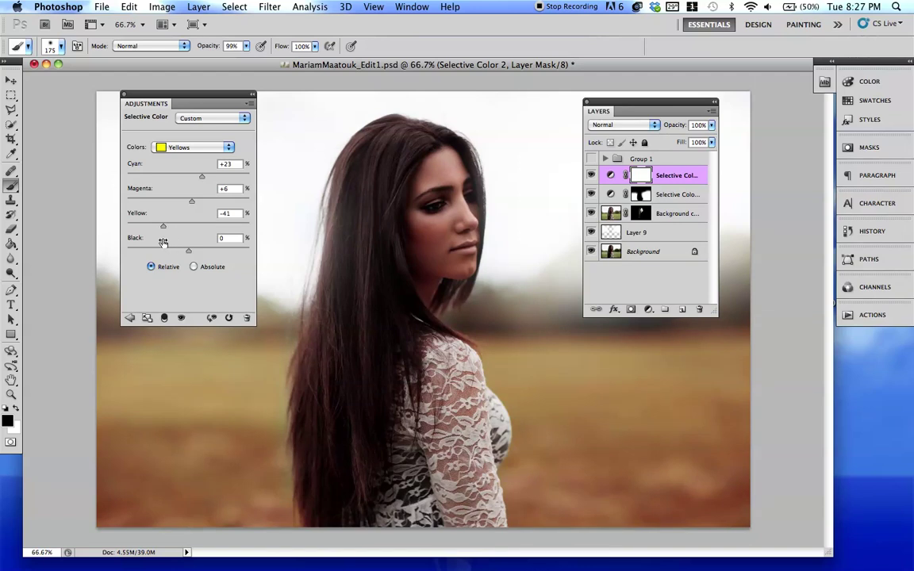
pyautogui.moveTo(189, 250)
pyautogui.mouseDown()
pyautogui.moveTo(278, 253)
pyautogui.moveTo(136, 251)
pyautogui.moveTo(172, 251)
pyautogui.mouseUp()
pyautogui.click(207, 148)
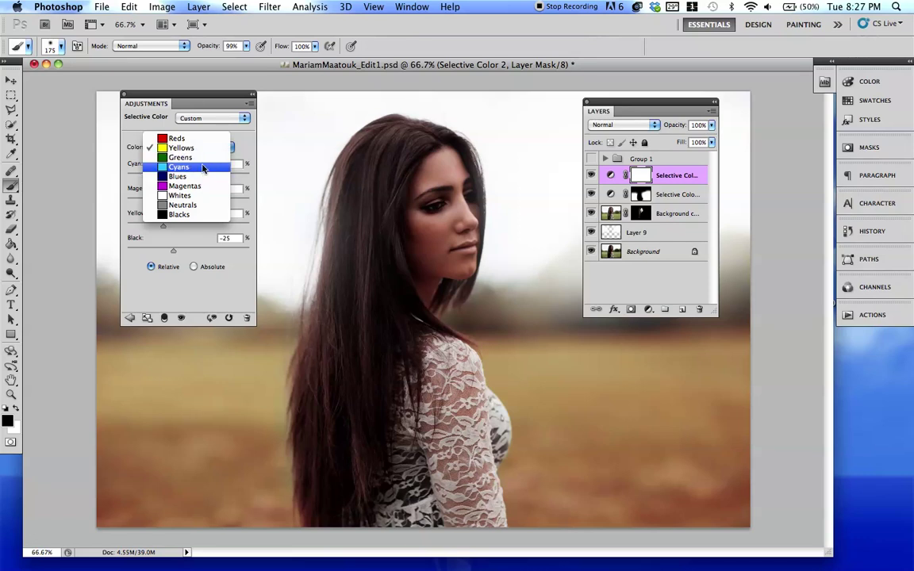
pyautogui.click(199, 169)
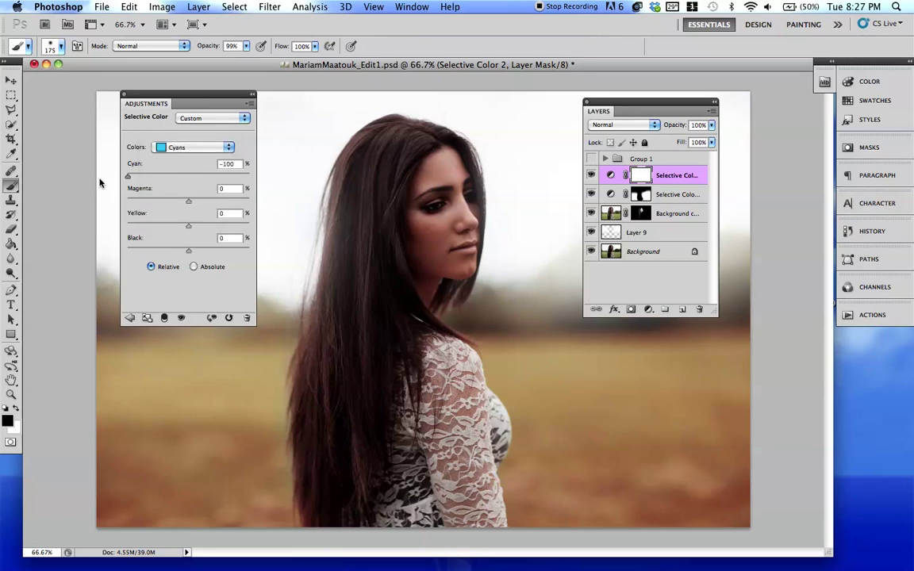
pyautogui.moveTo(241, 177); pyautogui.dragTo(188, 176)
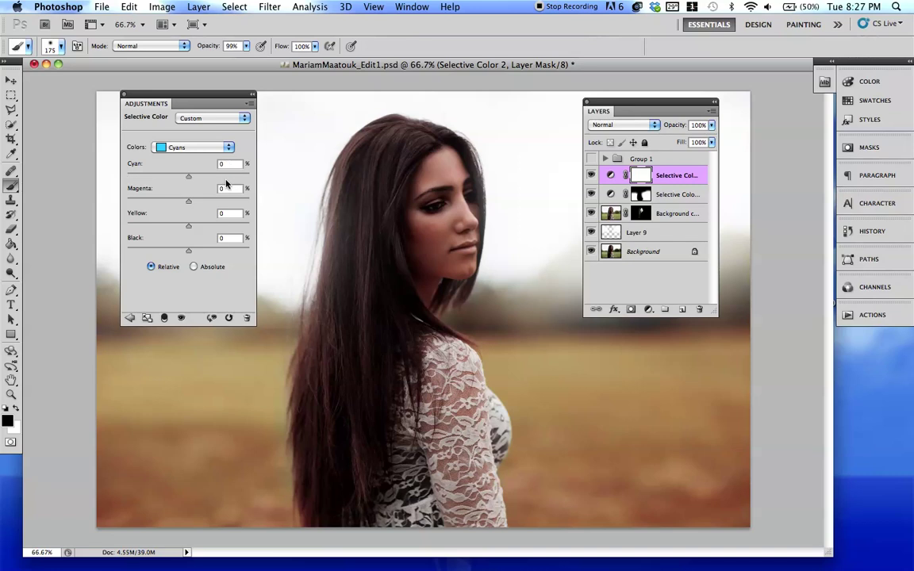
# Step: Set the Whites to -100% for Cyan, Magenta, Yellow and Black
pyautogui.click(209, 147)
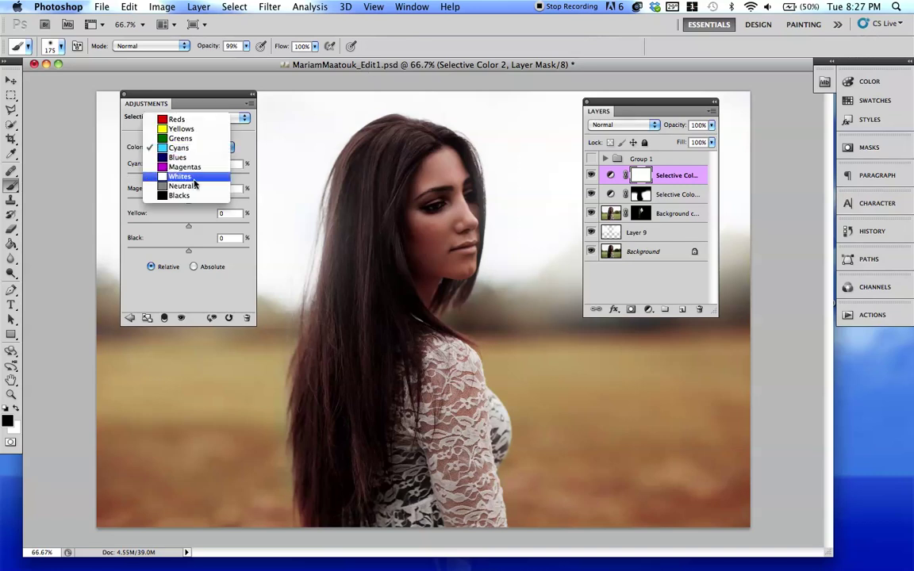
pyautogui.click(190, 176)
pyautogui.moveTo(121, 178); pyautogui.dragTo(111, 181)
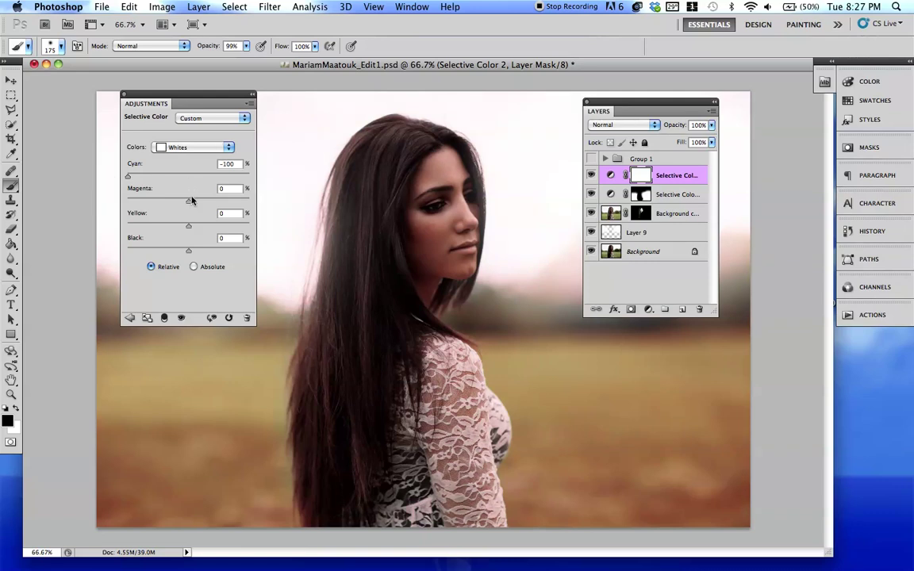
pyautogui.moveTo(191, 198); pyautogui.dragTo(34, 183)
pyautogui.moveTo(192, 233); pyautogui.dragTo(74, 228)
pyautogui.moveTo(193, 250); pyautogui.dragTo(76, 254)
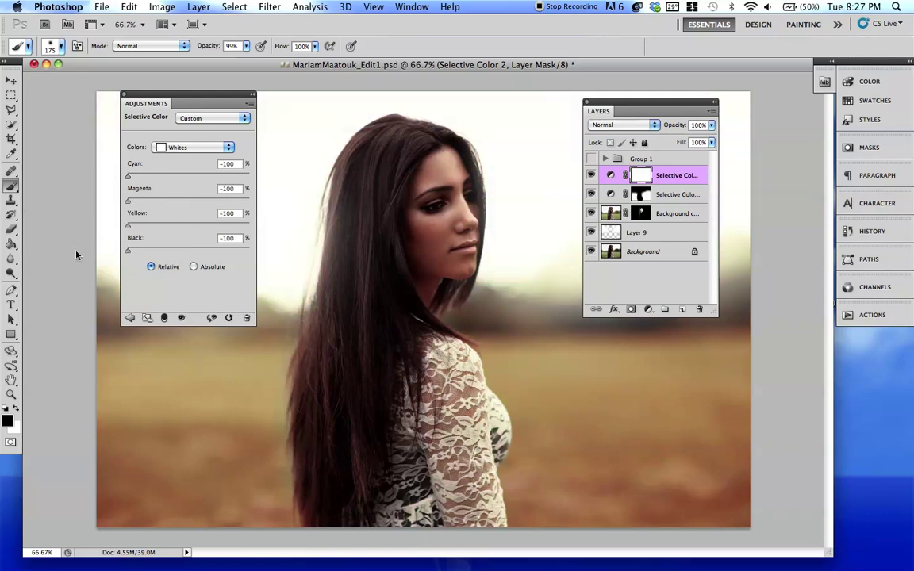
# Step: Reduce the brush to 90 px and compare the portrait with the second Selective Color layer hidden and shown
pyautogui.press('[')
pyautogui.press('[')
pyautogui.press('[')
pyautogui.press('[')
pyautogui.click(591, 176)
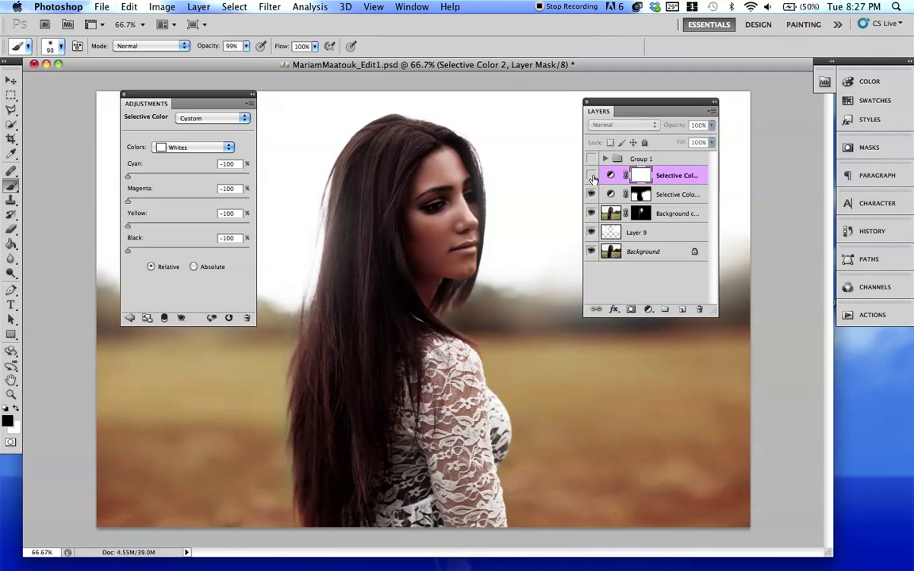
pyautogui.click(590, 176)
pyautogui.click(591, 176)
pyautogui.click(591, 176)
pyautogui.click(591, 175)
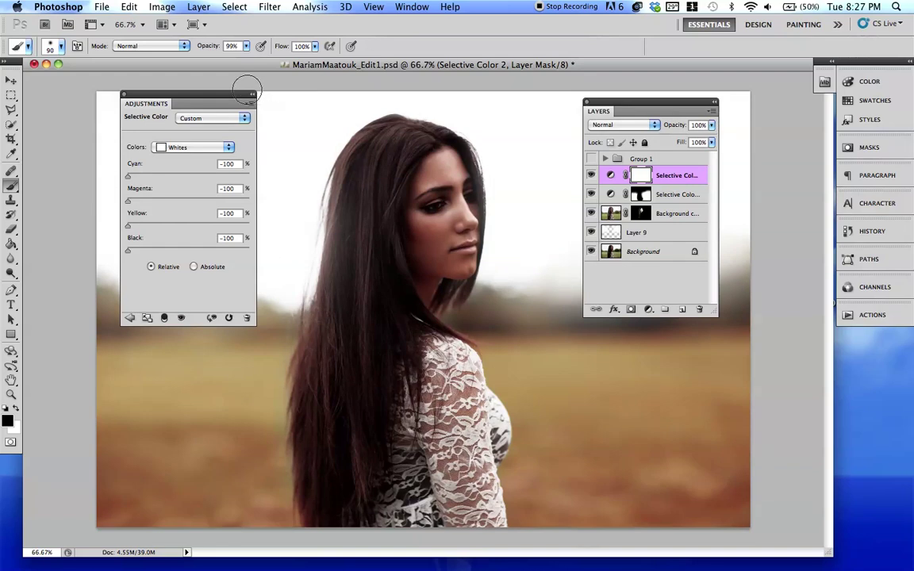
# Step: Move the adjustment settings closer to the subject and set the Blacks to Yellow -16% and Black -4%
pyautogui.moveTo(211, 94); pyautogui.dragTo(275, 152)
pyautogui.click(262, 205)
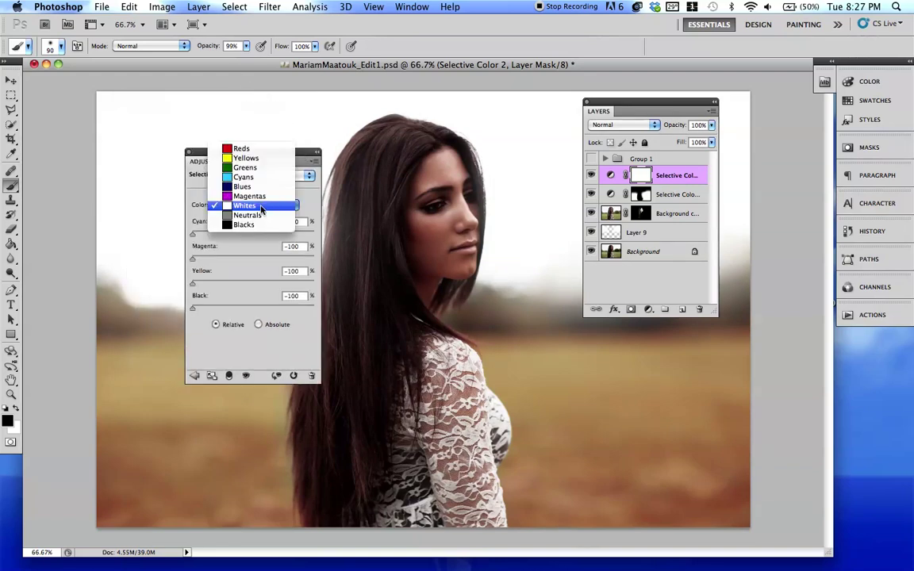
pyautogui.click(242, 225)
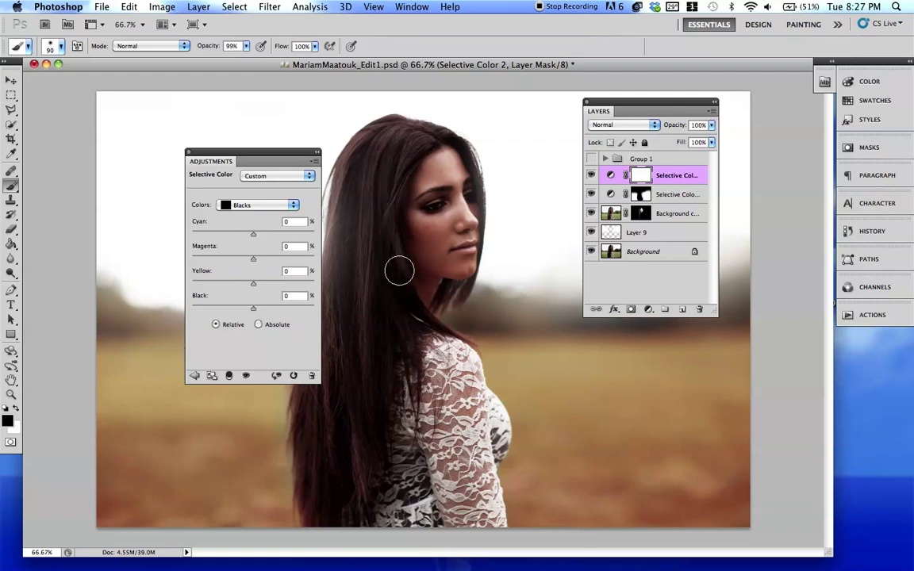
pyautogui.moveTo(275, 152); pyautogui.dragTo(259, 152)
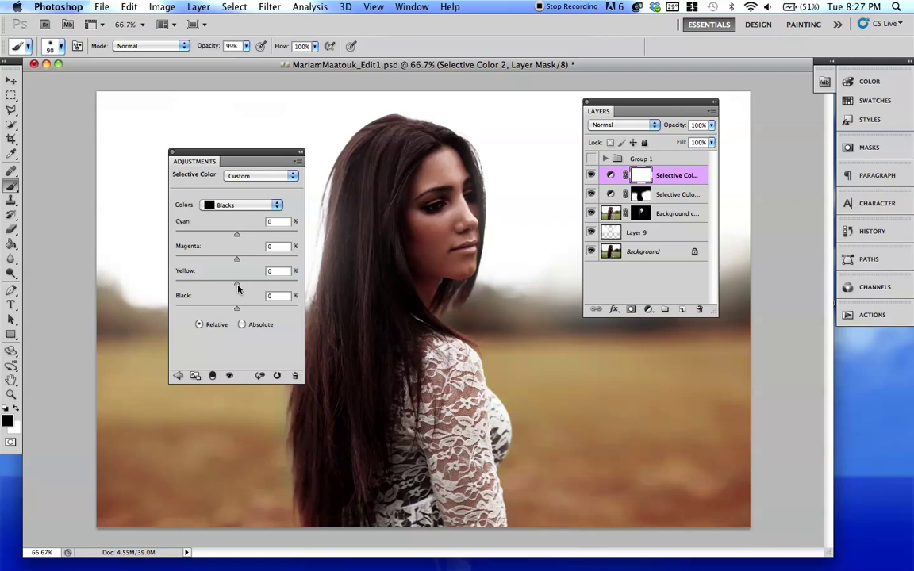
pyautogui.moveTo(237, 287); pyautogui.dragTo(231, 287)
pyautogui.moveTo(231, 312)
pyautogui.mouseDown()
pyautogui.moveTo(243, 312)
pyautogui.moveTo(234, 311)
pyautogui.mouseUp()
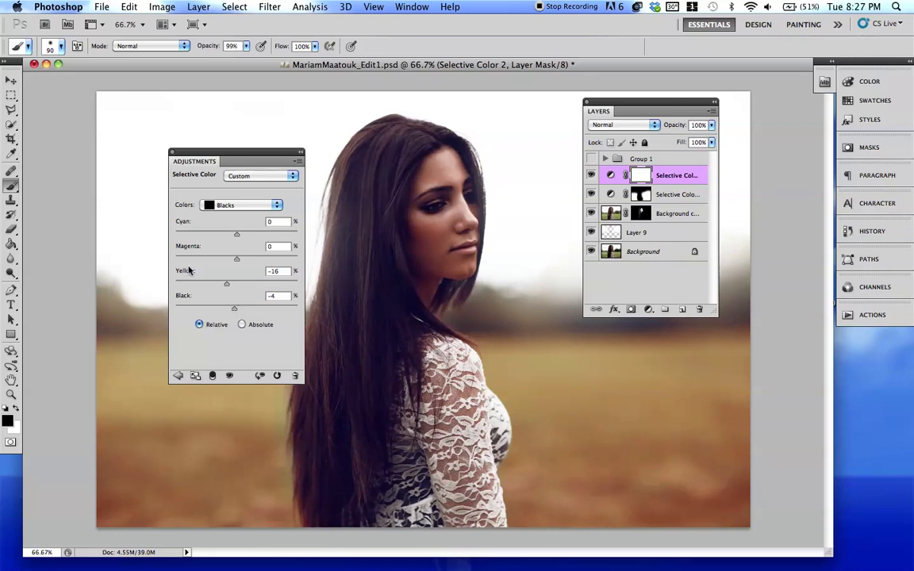
# Step: Refine the Blacks' Yellow to -13% and compare the portrait with the adjustment layer hidden and shown
pyautogui.moveTo(229, 236); pyautogui.dragTo(220, 286)
pyautogui.click(221, 286)
pyautogui.moveTo(221, 287); pyautogui.dragTo(224, 287)
pyautogui.click(591, 176)
pyautogui.click(590, 175)
pyautogui.click(196, 8)
pyautogui.moveTo(322, 130)
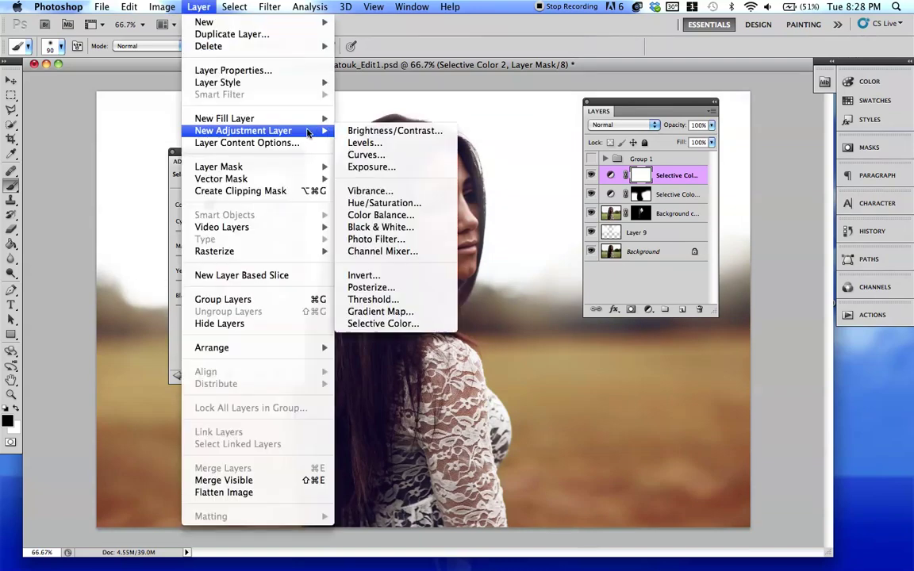
pyautogui.click(648, 310)
pyautogui.click(648, 309)
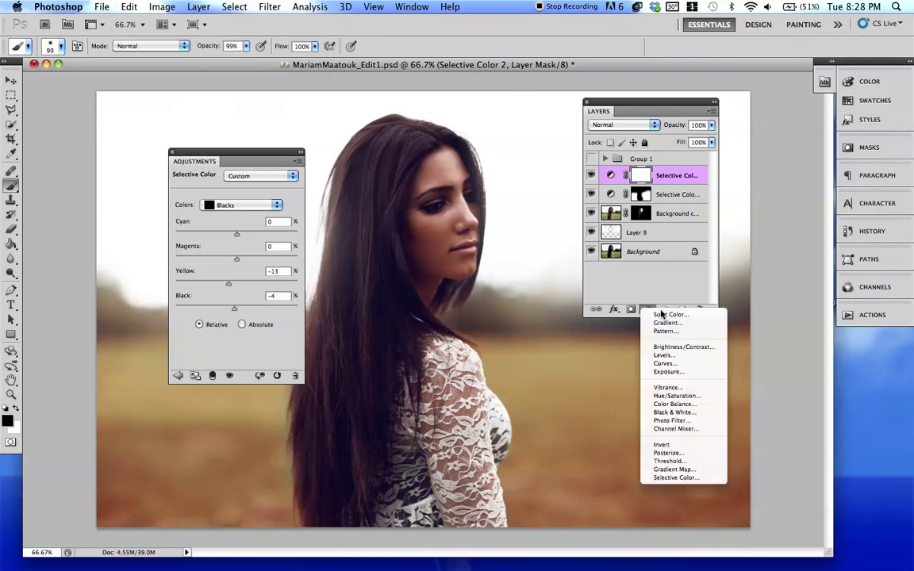
# Step: Change the second Selective Color layer's Yellows to Yellow -100% and Black +10%
pyautogui.click(237, 219)
pyautogui.click(237, 208)
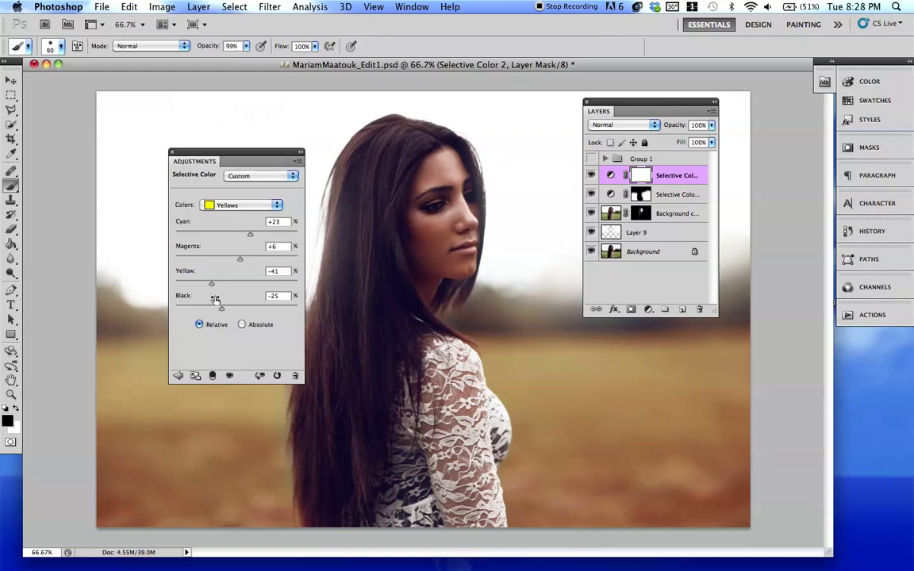
pyautogui.moveTo(211, 284); pyautogui.dragTo(209, 287)
pyautogui.moveTo(221, 312); pyautogui.dragTo(236, 315)
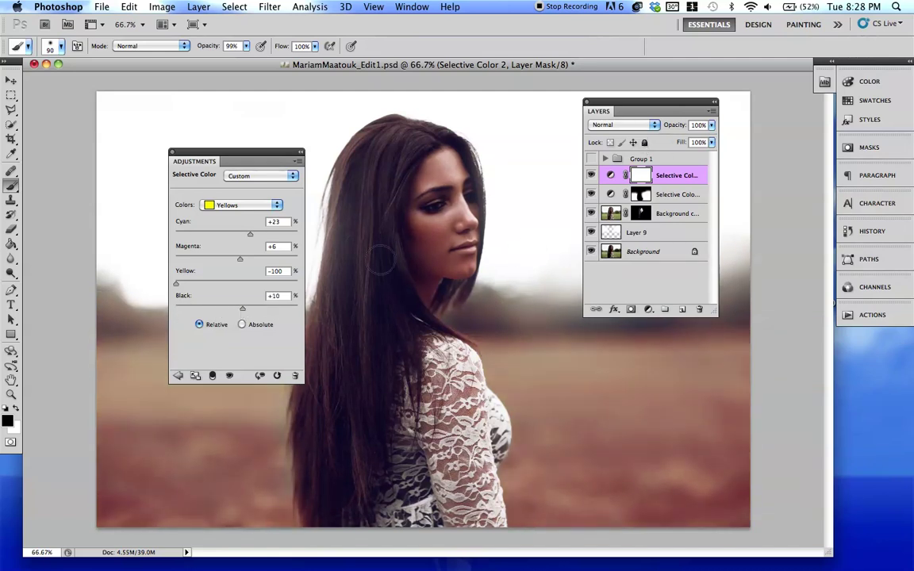
# Step: Change the second Selective Color layer's blend mode to Color
pyautogui.click(235, 205)
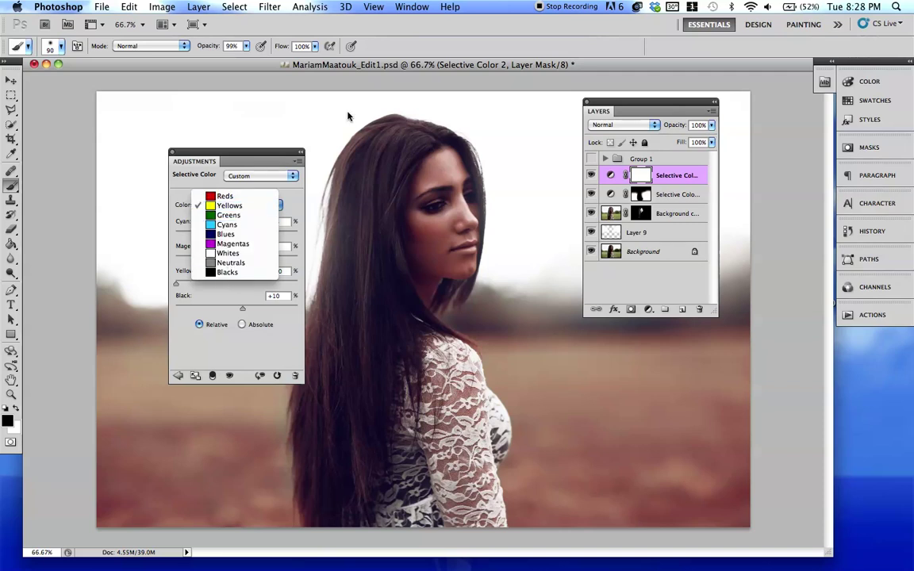
pyautogui.click(625, 117)
pyautogui.click(618, 129)
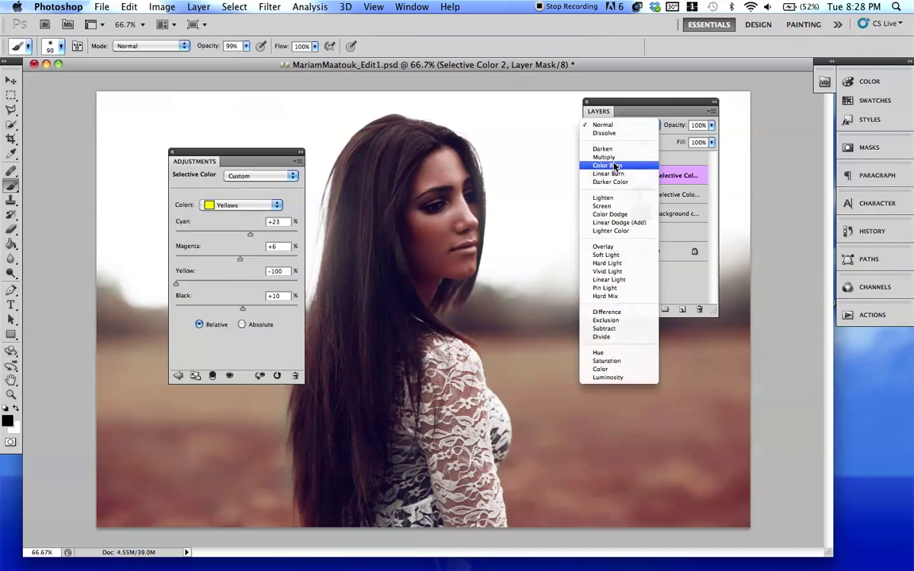
pyautogui.click(601, 368)
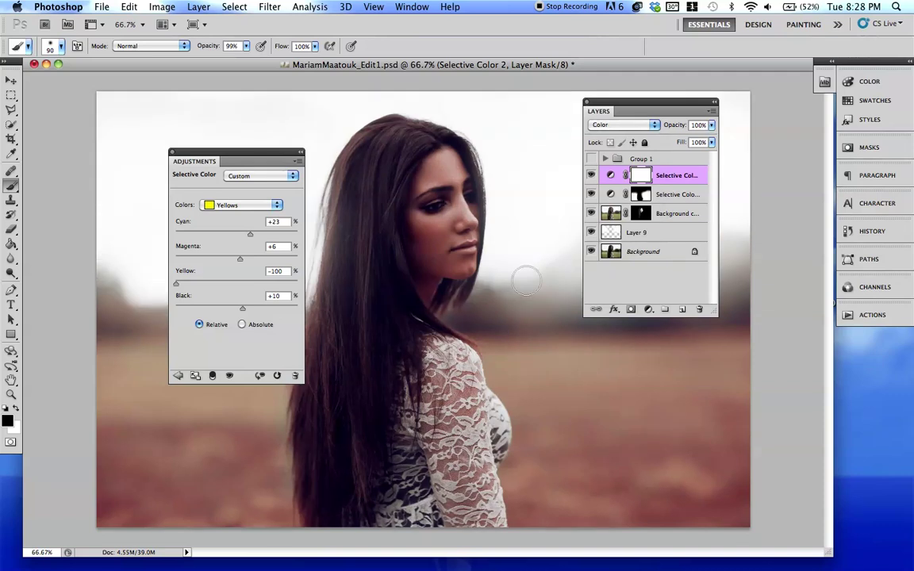
# Step: Switch to the Move tool and duplicate the second Selective Color layer
pyautogui.click(11, 82)
pyautogui.press('super+j')
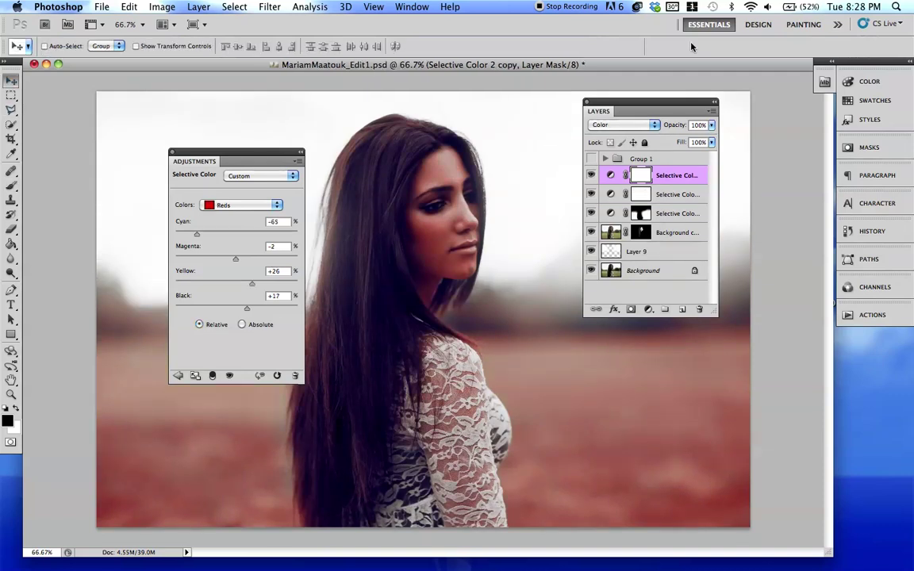
pyautogui.moveTo(639, 111); pyautogui.dragTo(613, 177)
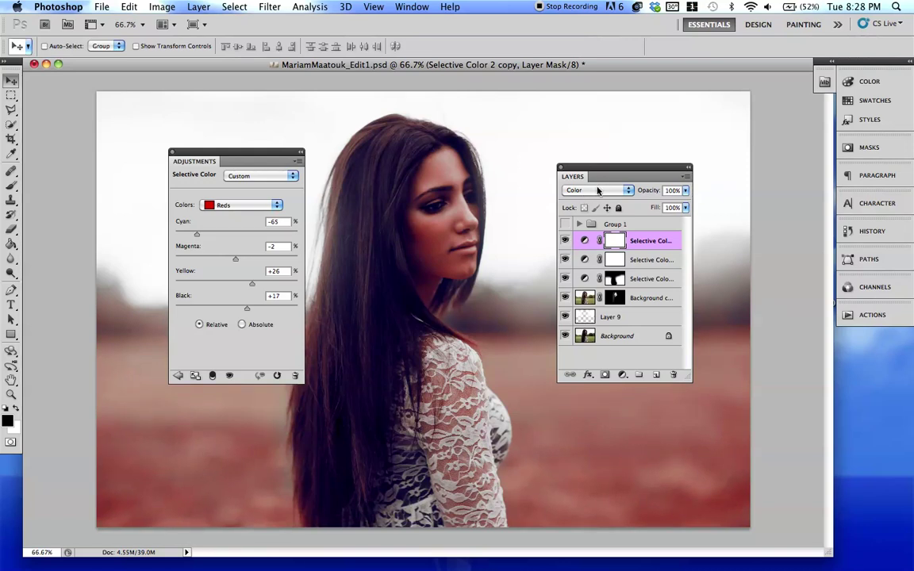
# Step: Try the Saturation and Luminosity blend modes on the duplicated Selective Color layer and set it to Lighten
pyautogui.click(598, 190)
pyautogui.click(591, 182)
pyautogui.click(595, 190)
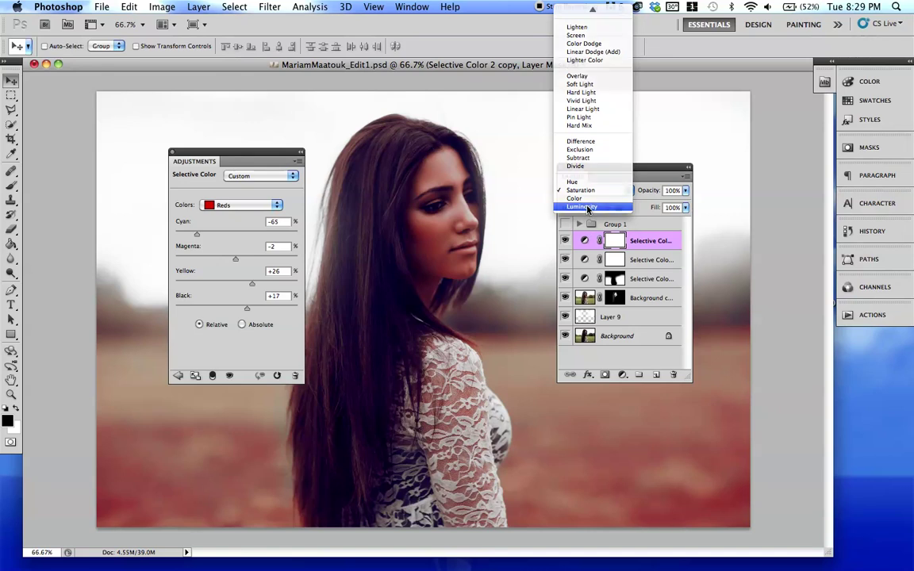
pyautogui.click(587, 207)
pyautogui.click(625, 191)
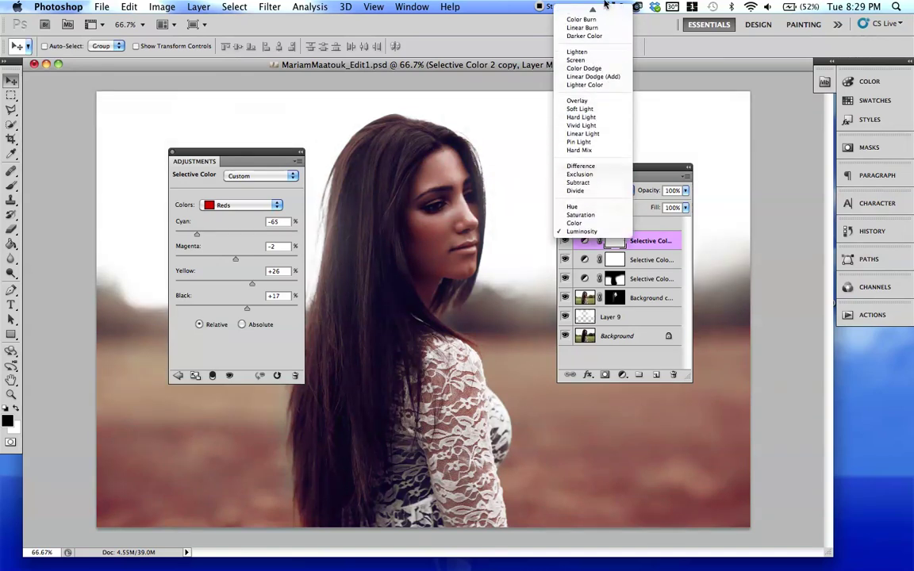
pyautogui.click(577, 83)
pyautogui.moveTo(602, 166); pyautogui.dragTo(559, 152)
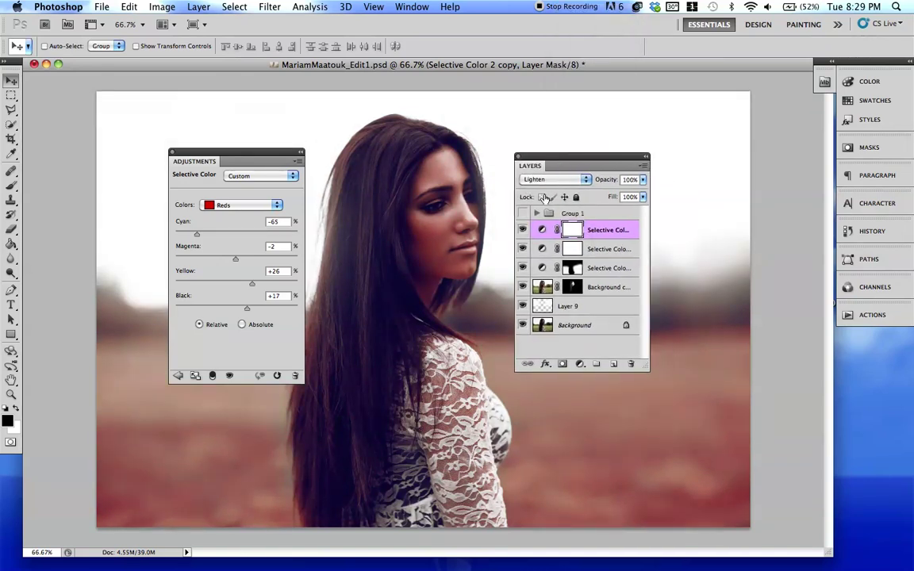
# Step: Toggle the top two Selective Color layers to compare their effects and hide the original beneath its duplicate
pyautogui.click(522, 249)
pyautogui.click(522, 249)
pyautogui.click(522, 229)
pyautogui.click(522, 229)
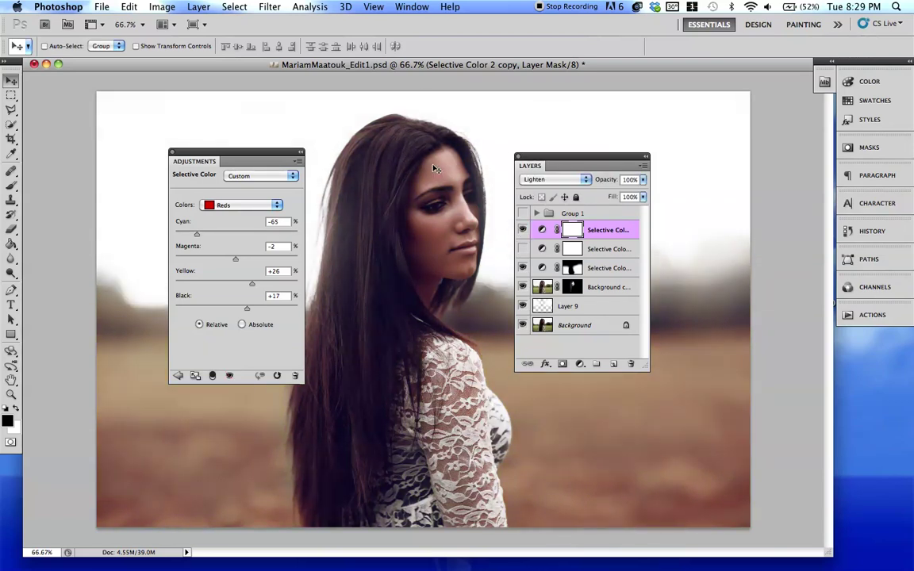
# Step: Try the Screen, Multiply and Soft Light blend modes on the duplicated Selective Color layer and return it to Lighten
pyautogui.click(557, 184)
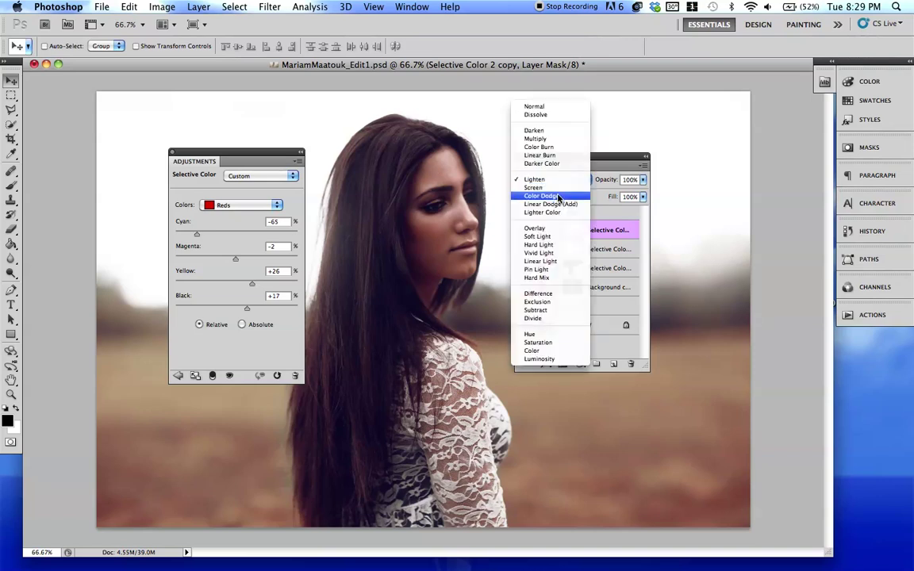
pyautogui.click(558, 193)
pyautogui.press('super+z')
pyautogui.press('super+z')
pyautogui.click(543, 181)
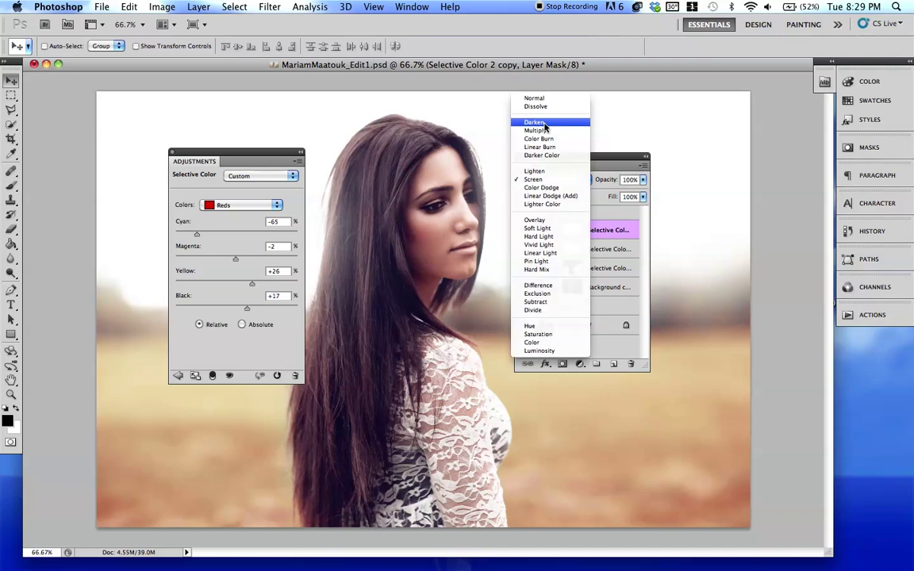
pyautogui.click(546, 127)
pyautogui.click(560, 183)
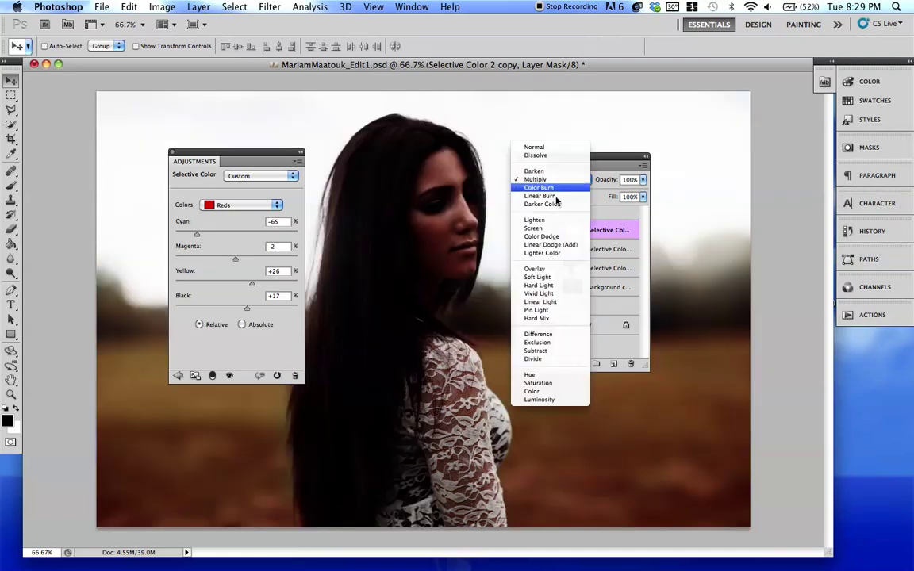
pyautogui.click(536, 221)
pyautogui.click(560, 181)
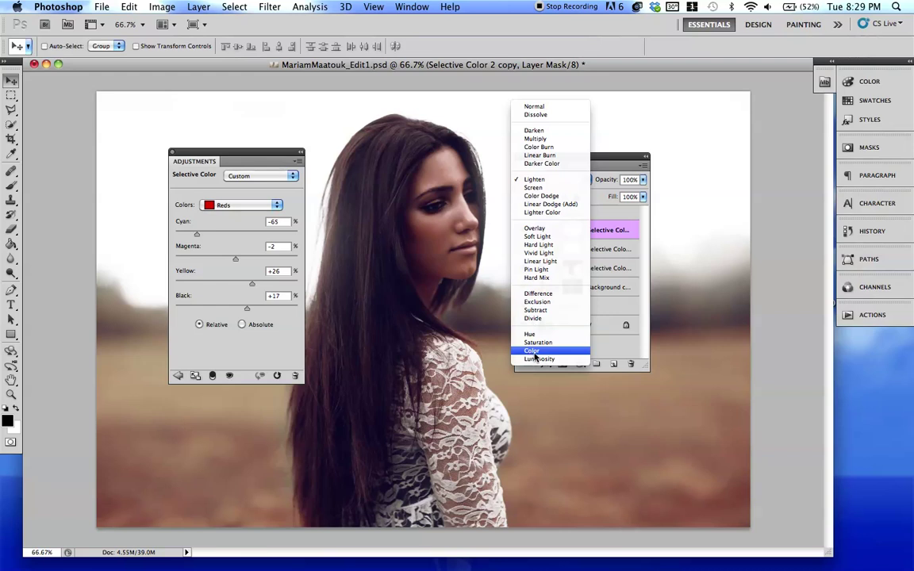
pyautogui.click(531, 237)
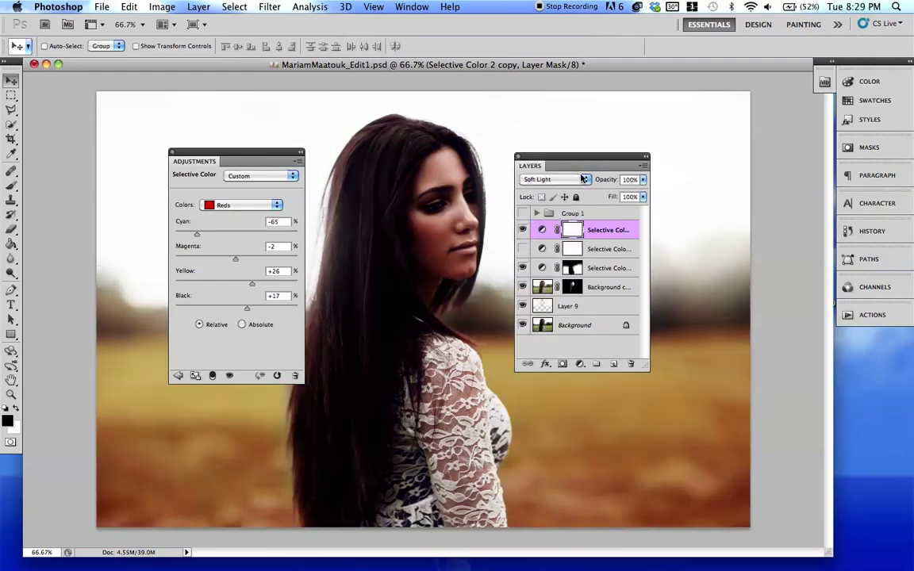
pyautogui.click(580, 182)
pyautogui.click(555, 113)
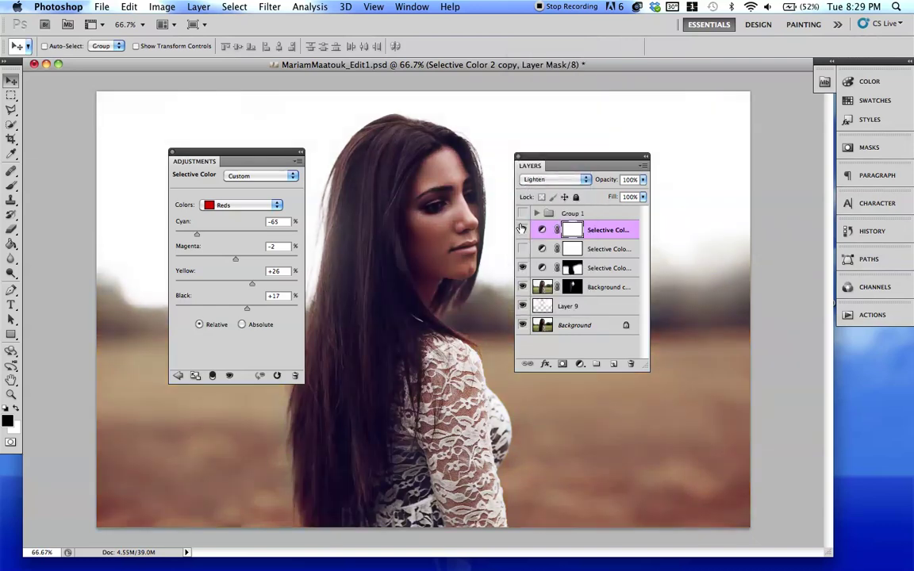
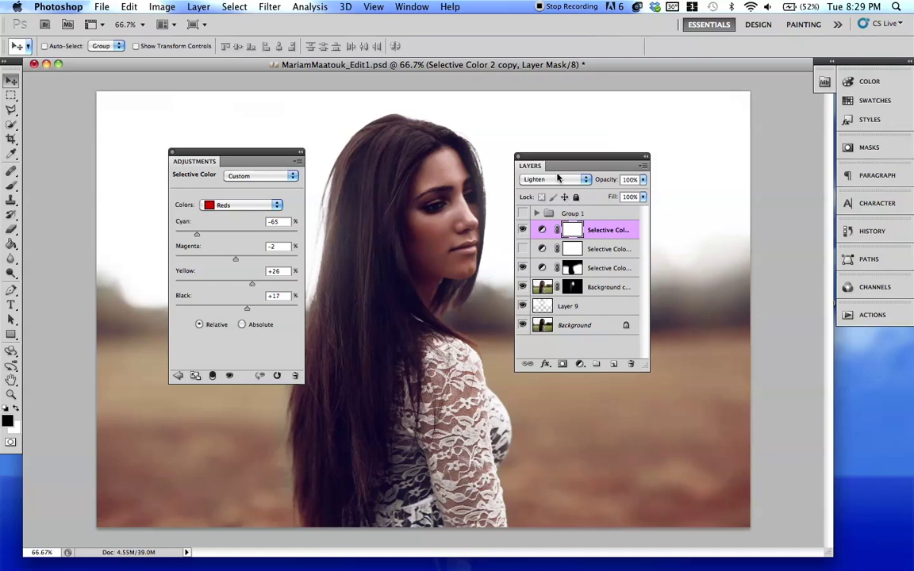
# Step: Show the second Selective Color layer, move it above its duplicate and set its Reds Cyan to -98%
pyautogui.click(522, 248)
pyautogui.click(549, 250)
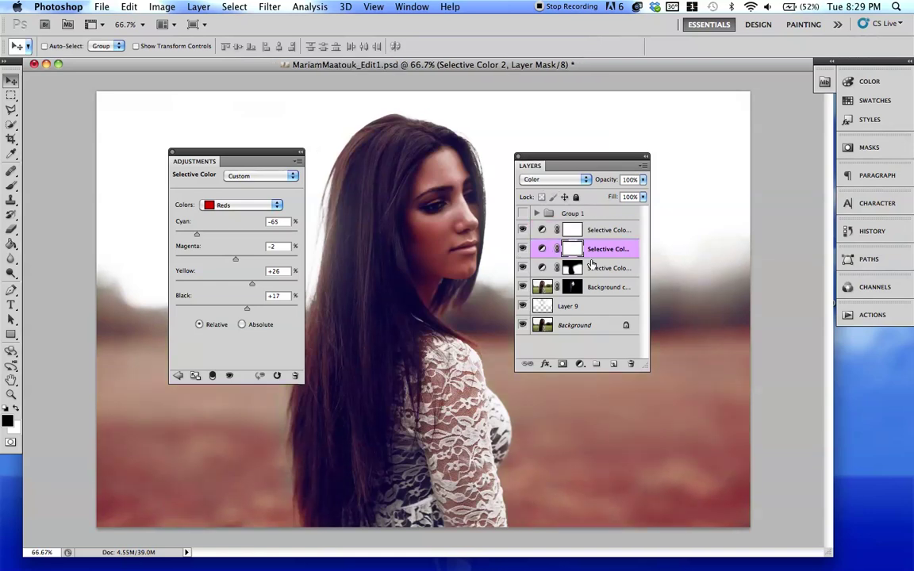
pyautogui.click(572, 229)
pyautogui.moveTo(197, 234); pyautogui.dragTo(178, 228)
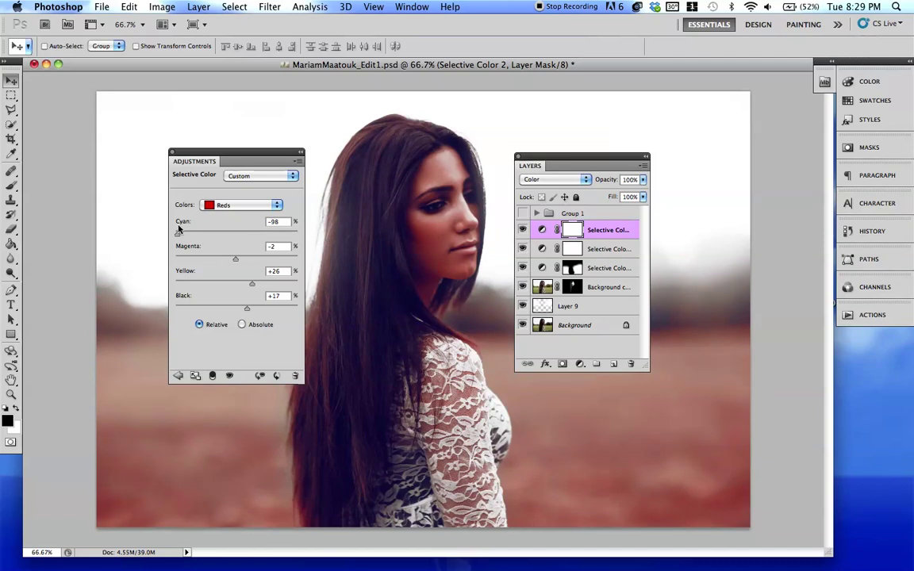
# Step: Hide the duplicated Selective Color layer and set the one above it to Normal blend mode
pyautogui.click(220, 205)
pyautogui.click(230, 273)
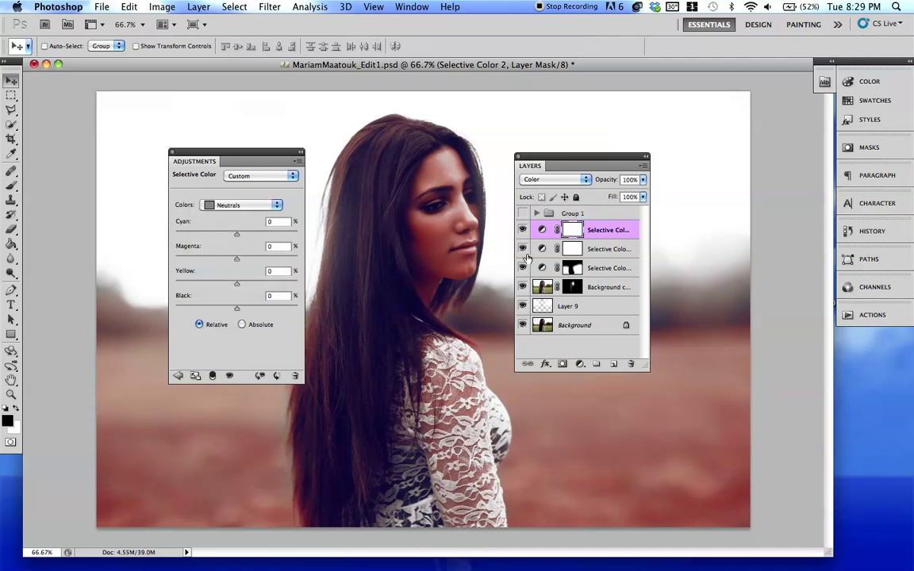
pyautogui.click(522, 248)
pyautogui.click(555, 179)
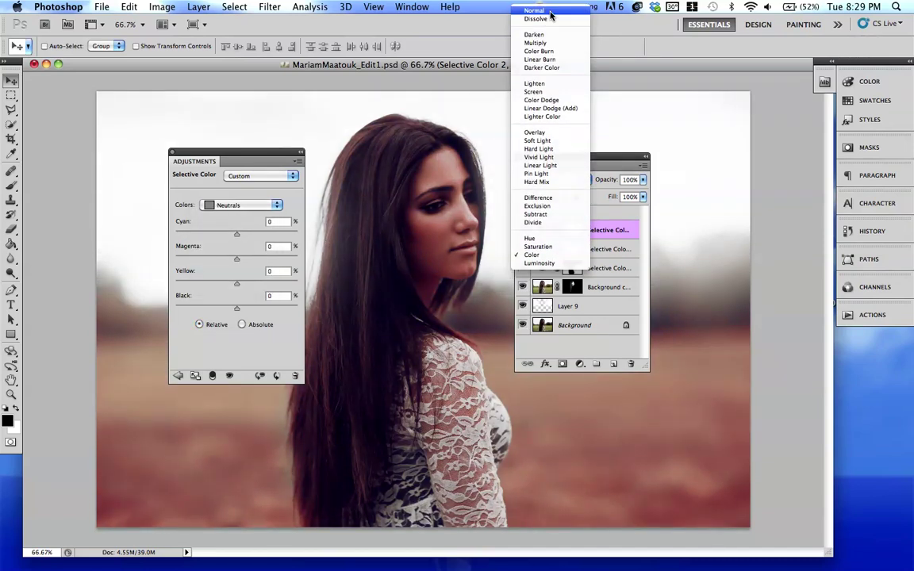
pyautogui.click(547, 9)
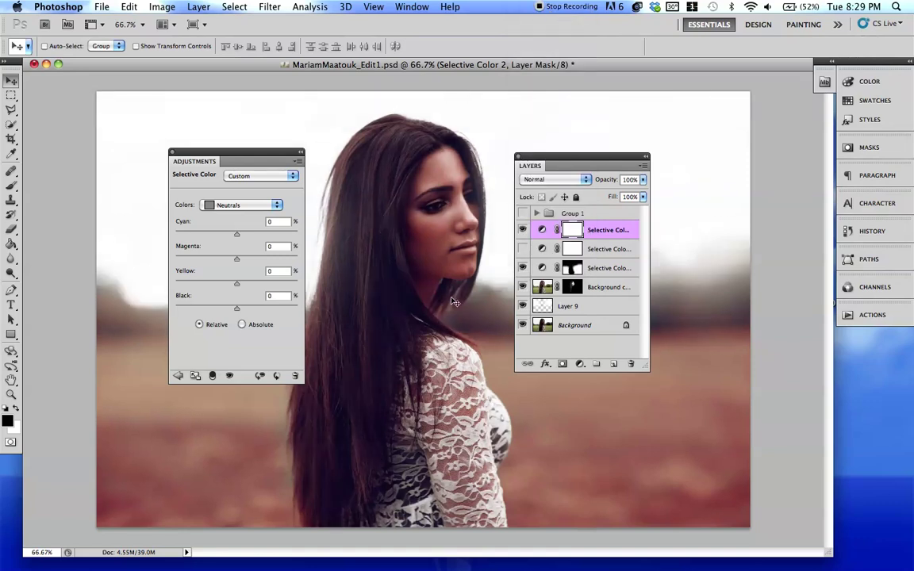
# Step: Set the top Selective Color layer's Neutrals to Yellow +45% and Black +18%
pyautogui.click(218, 285)
pyautogui.moveTo(177, 286); pyautogui.dragTo(269, 286)
pyautogui.moveTo(270, 286); pyautogui.dragTo(236, 260)
pyautogui.moveTo(236, 234)
pyautogui.mouseDown()
pyautogui.moveTo(255, 236)
pyautogui.moveTo(200, 236)
pyautogui.moveTo(235, 236)
pyautogui.mouseUp()
pyautogui.moveTo(236, 307)
pyautogui.mouseDown()
pyautogui.moveTo(198, 309)
pyautogui.moveTo(248, 312)
pyautogui.mouseUp()
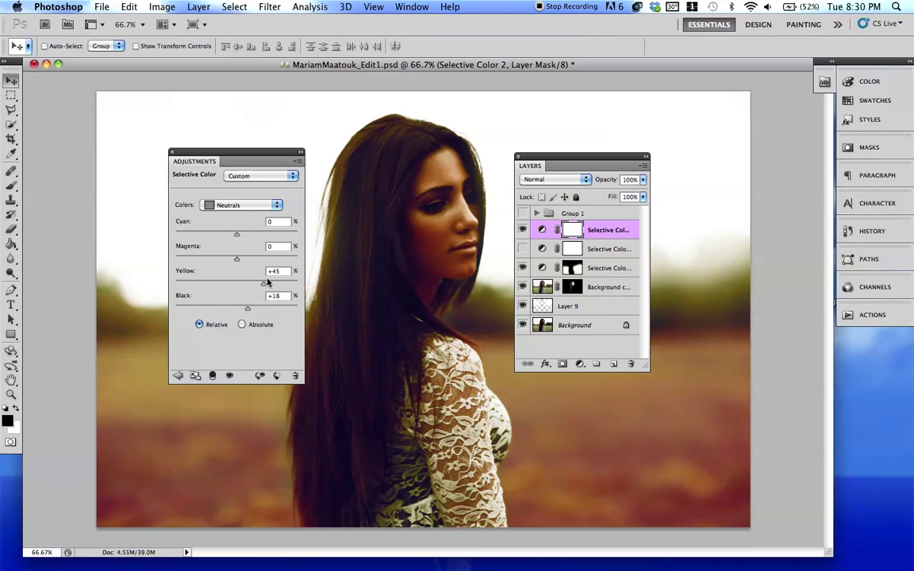
# Step: Try the Screen, Lighten and Color blend modes on the top Selective Color layer
pyautogui.click(568, 180)
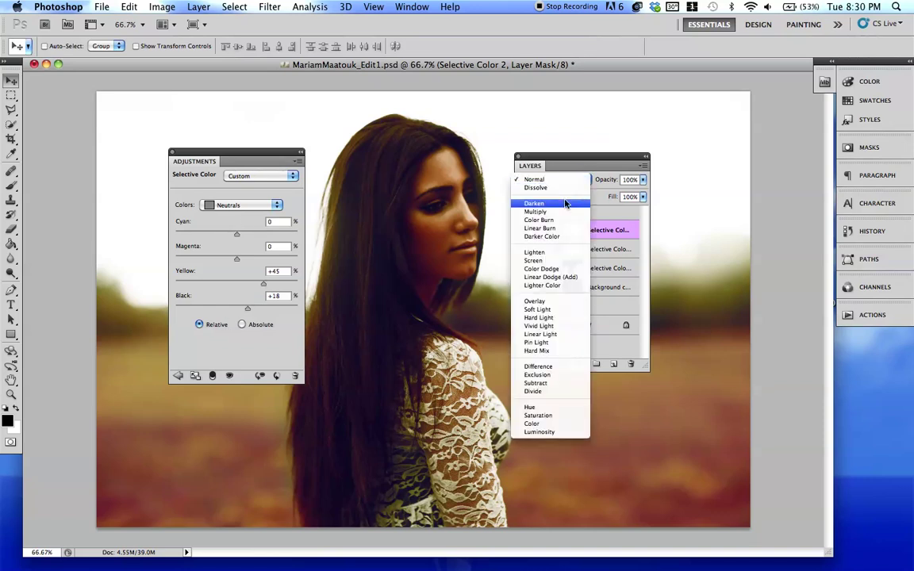
pyautogui.click(533, 260)
pyautogui.click(556, 179)
pyautogui.click(534, 170)
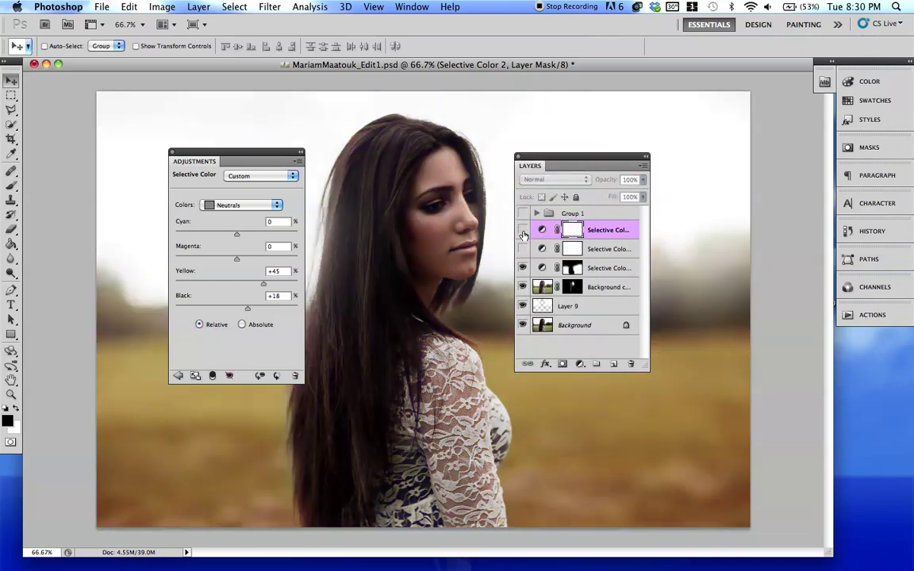
pyautogui.click(559, 181)
pyautogui.click(548, 363)
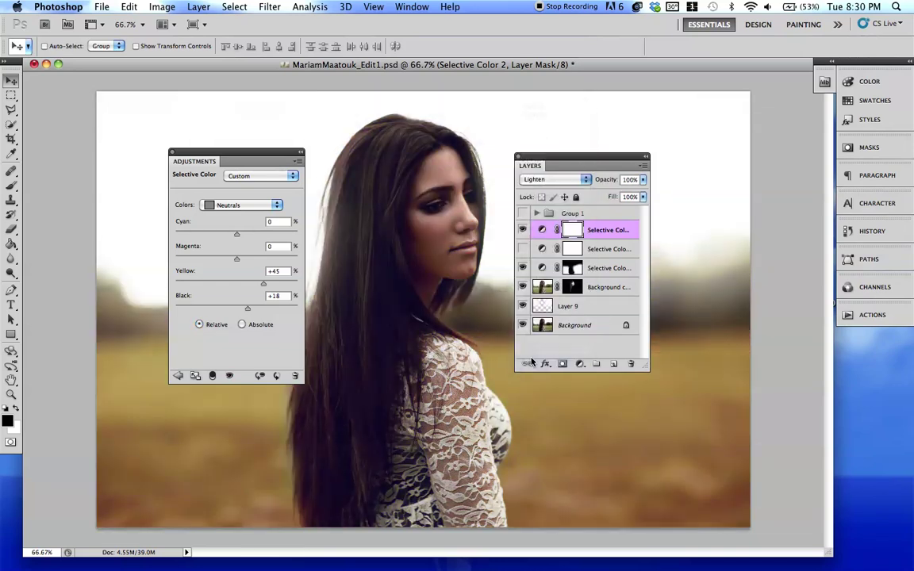
pyautogui.click(549, 180)
pyautogui.click(547, 169)
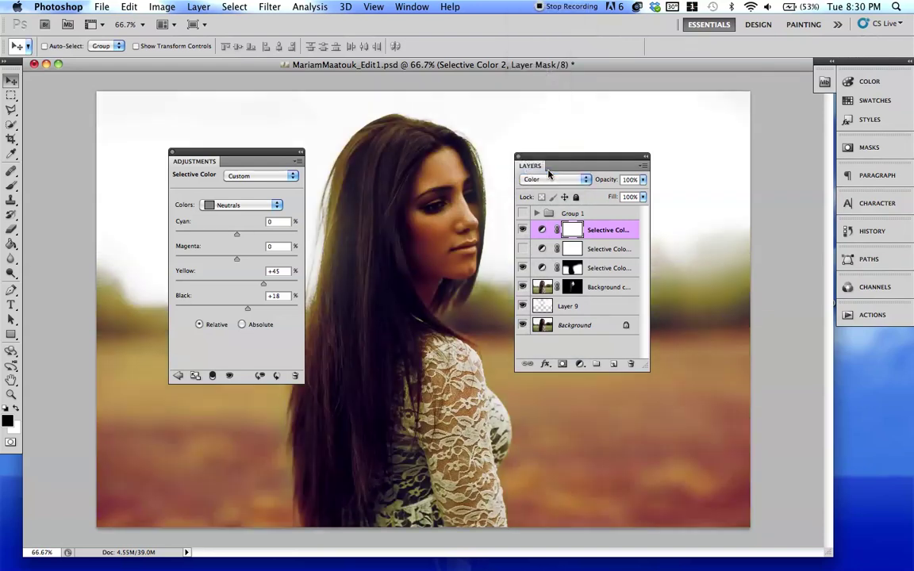
# Step: Set the top Selective Color layer to Normal at 46% opacity and compare the image with and without it
pyautogui.moveTo(606, 179); pyautogui.dragTo(544, 181)
pyautogui.click(543, 181)
pyautogui.click(547, 10)
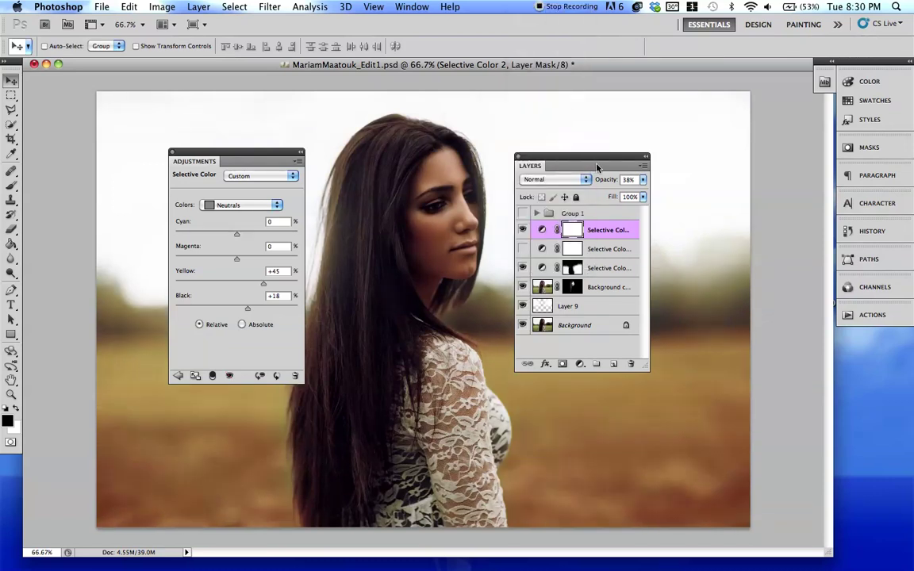
pyautogui.click(523, 230)
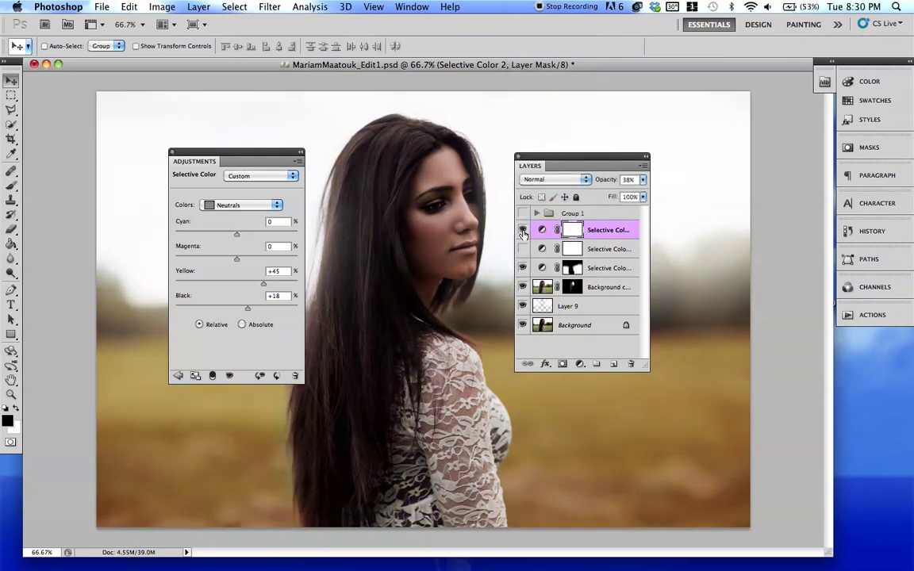
pyautogui.moveTo(607, 179); pyautogui.dragTo(654, 194)
pyautogui.click(522, 230)
pyautogui.click(523, 230)
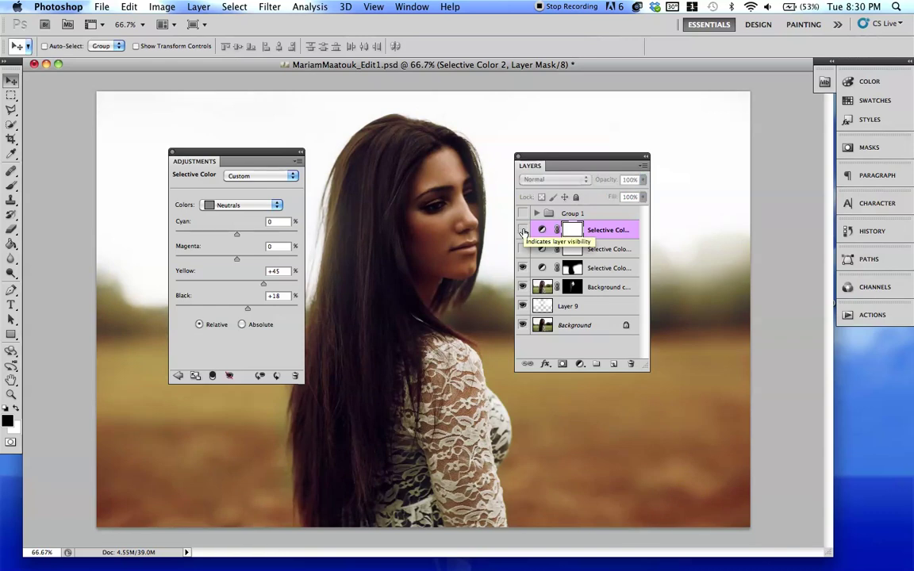
# Step: Show the duplicated Selective Color layer and move it above the other Selective Color layers
pyautogui.click(522, 249)
pyautogui.click(542, 249)
pyautogui.click(543, 229)
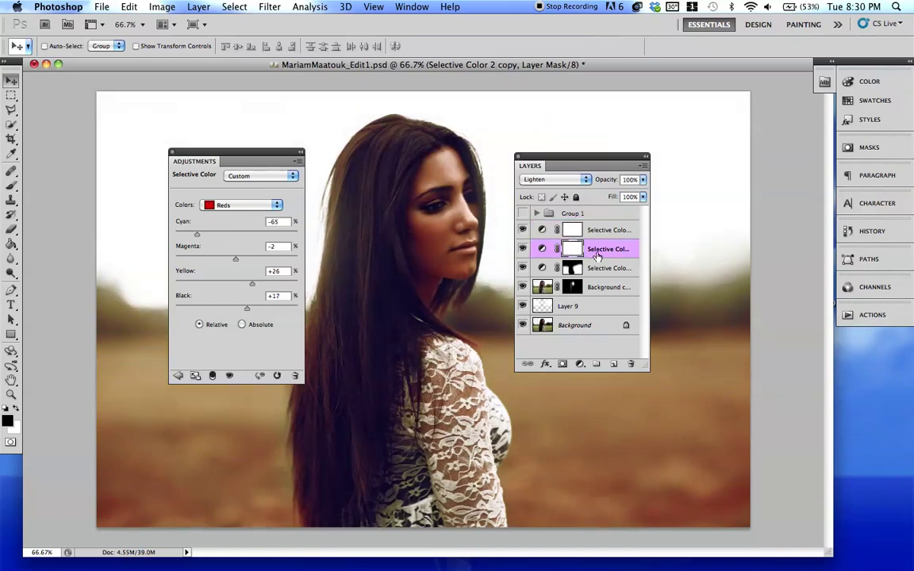
# Step: Lower the duplicated Selective Color layer's opacity and, after comparing its effect, hide the layer
pyautogui.click(523, 229)
pyautogui.click(523, 229)
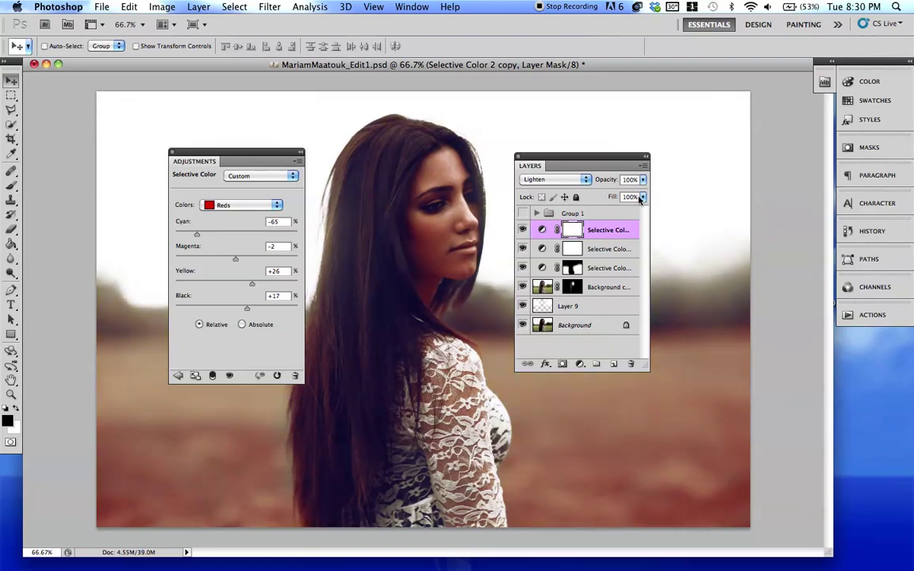
pyautogui.click(522, 229)
pyautogui.click(522, 229)
pyautogui.moveTo(618, 176); pyautogui.dragTo(513, 220)
pyautogui.click(522, 231)
pyautogui.click(523, 230)
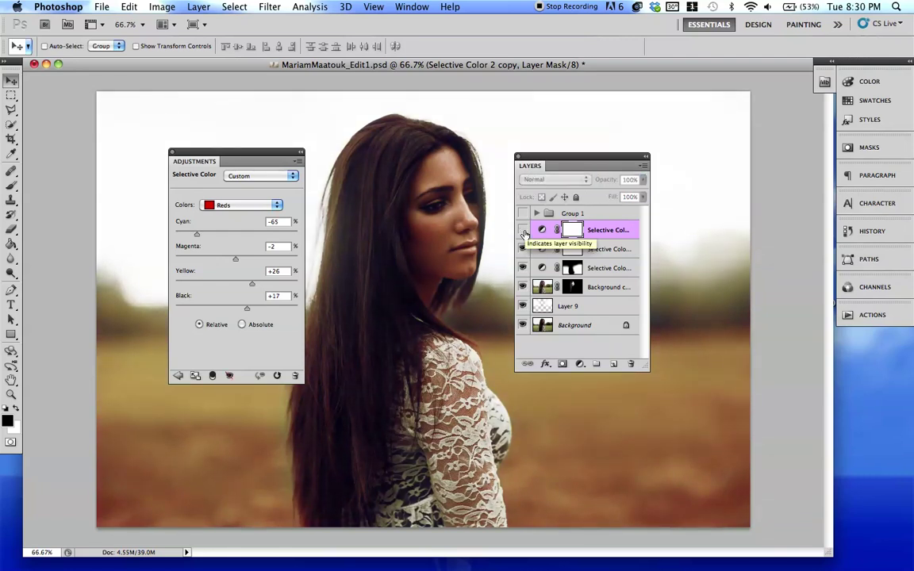
# Step: Change the blend mode of the Selective Color layer below the hidden duplicate to Overlay and compare its effect
pyautogui.click(542, 249)
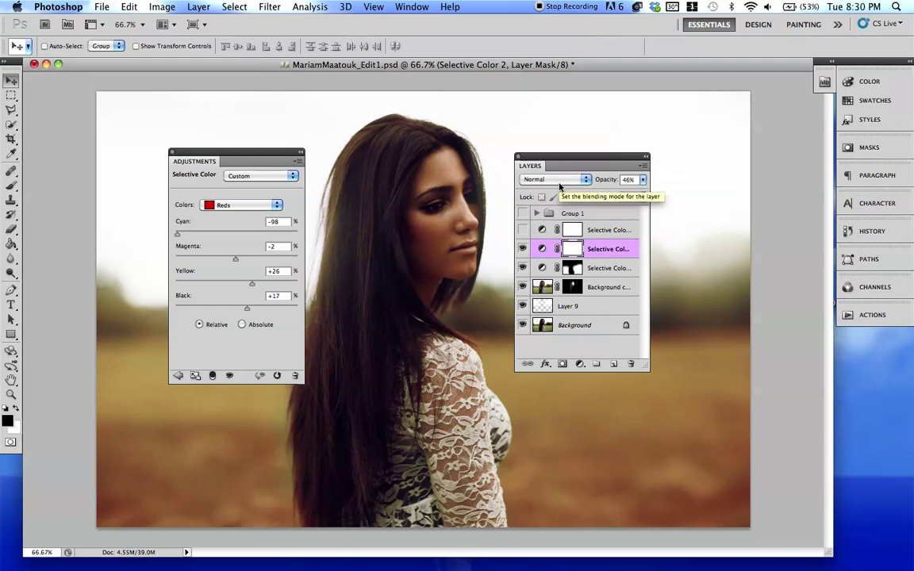
pyautogui.click(195, 7)
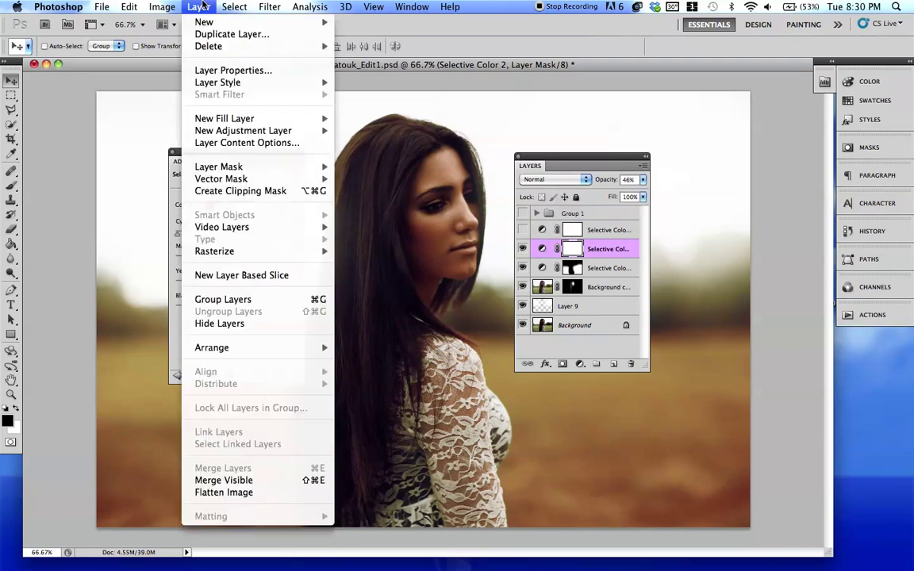
pyautogui.moveTo(242, 133)
pyautogui.click(162, 6)
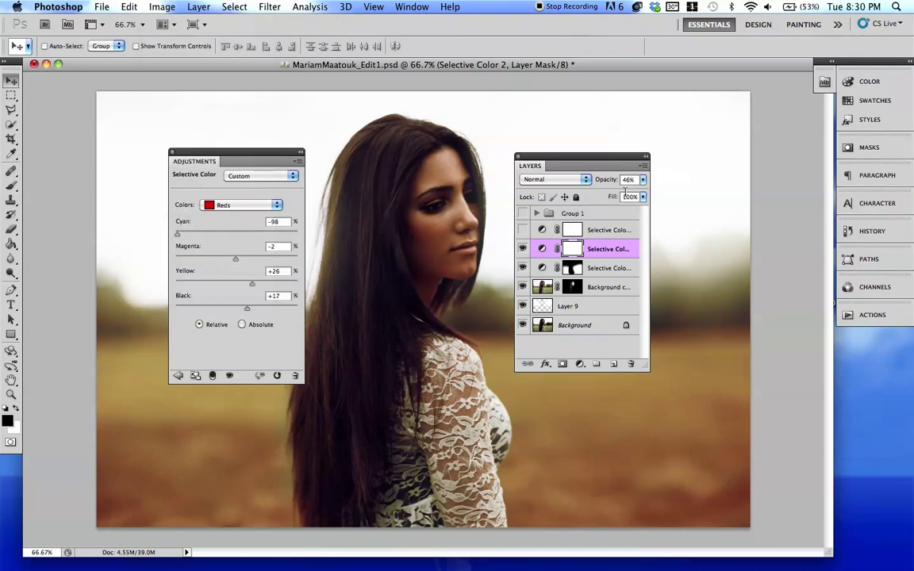
pyautogui.click(572, 185)
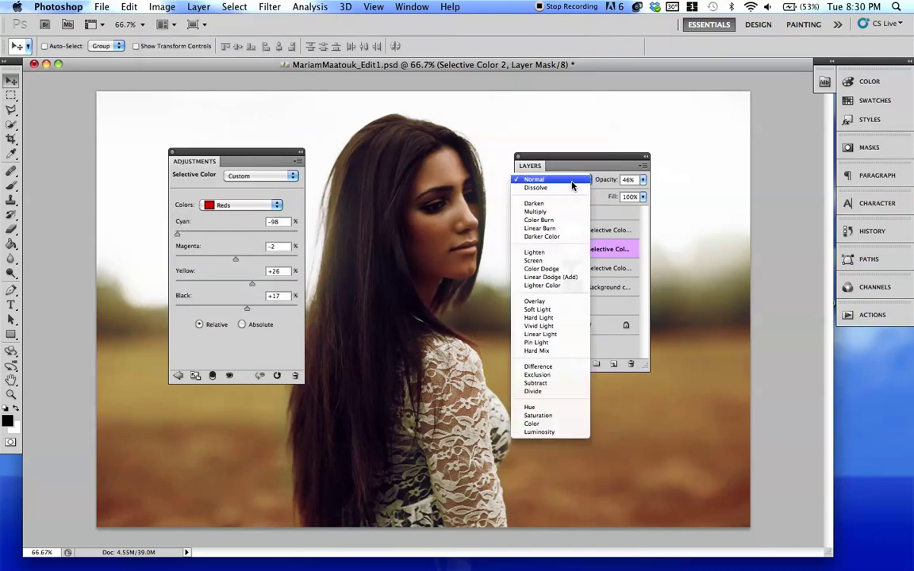
pyautogui.click(543, 301)
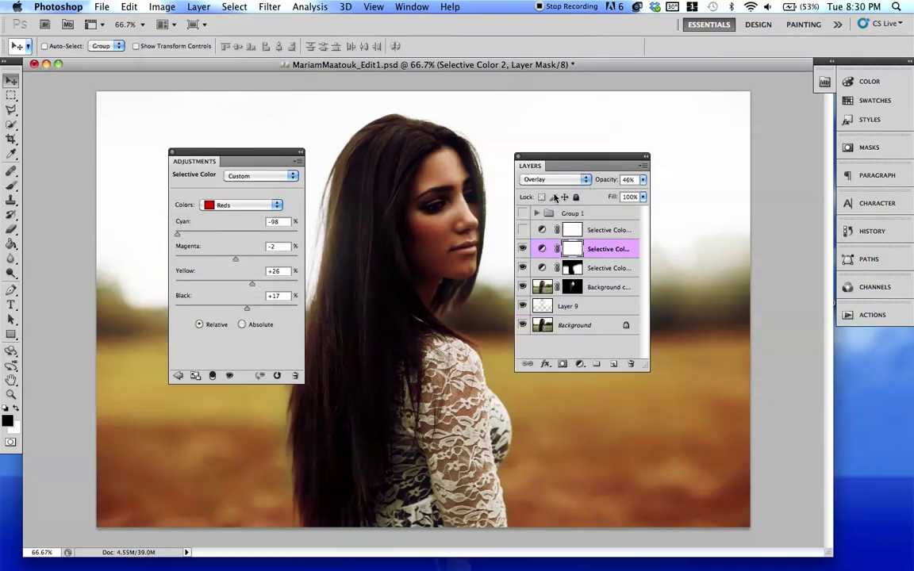
pyautogui.click(522, 249)
pyautogui.click(522, 249)
# Step: Set the Overlay Selective Color layer's opacity to 23% and toggle its visibility to check the effect
pyautogui.press('0')
pyautogui.press('6')
pyautogui.press('1')
pyautogui.press('1')
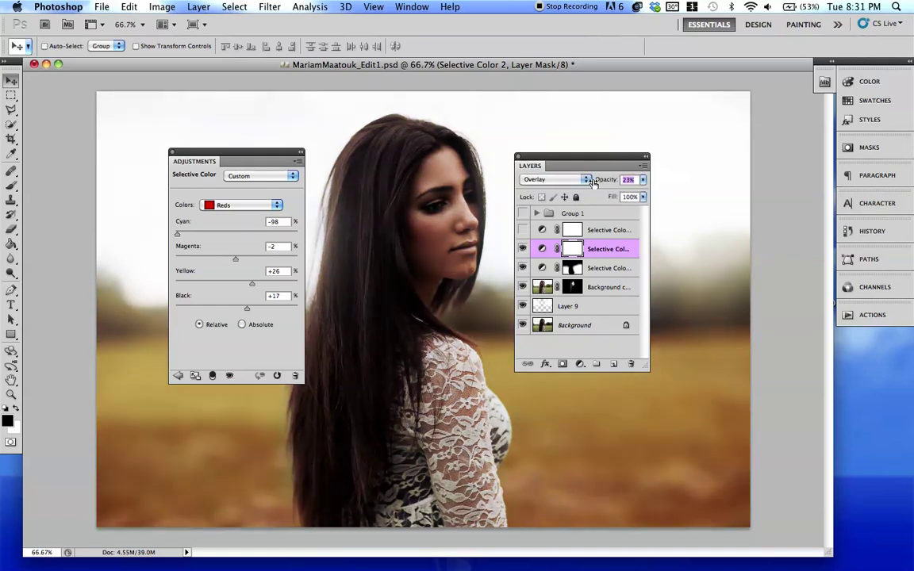
pyautogui.click(522, 249)
pyautogui.click(522, 249)
pyautogui.click(223, 209)
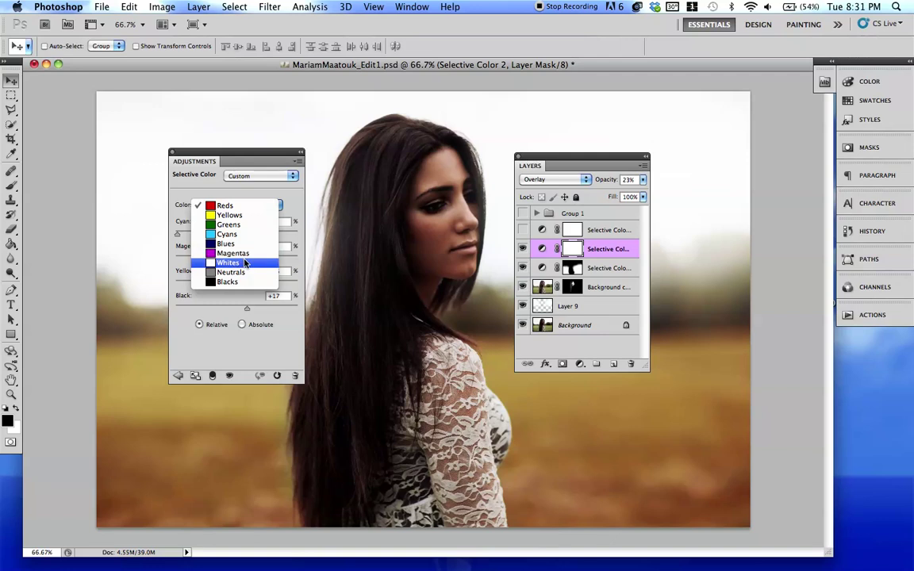
pyautogui.click(259, 172)
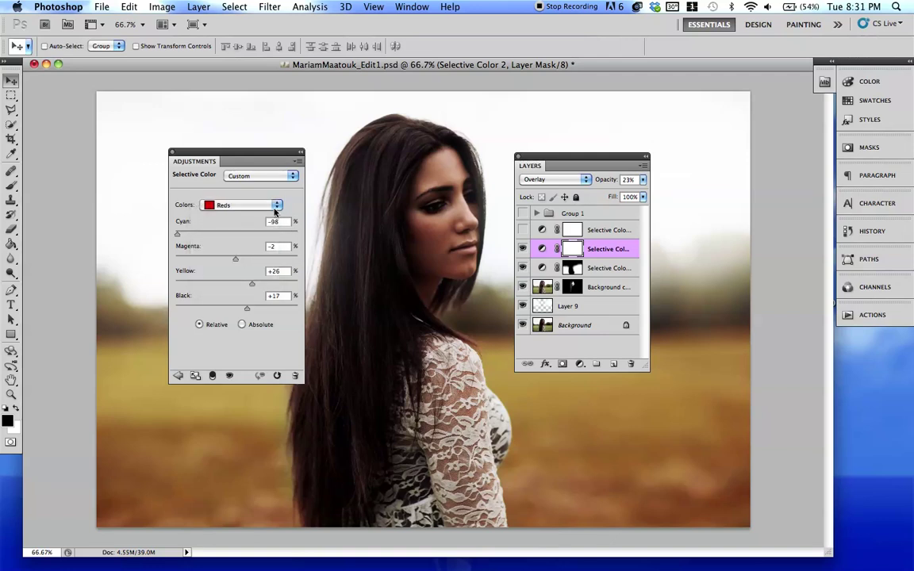
pyautogui.click(275, 210)
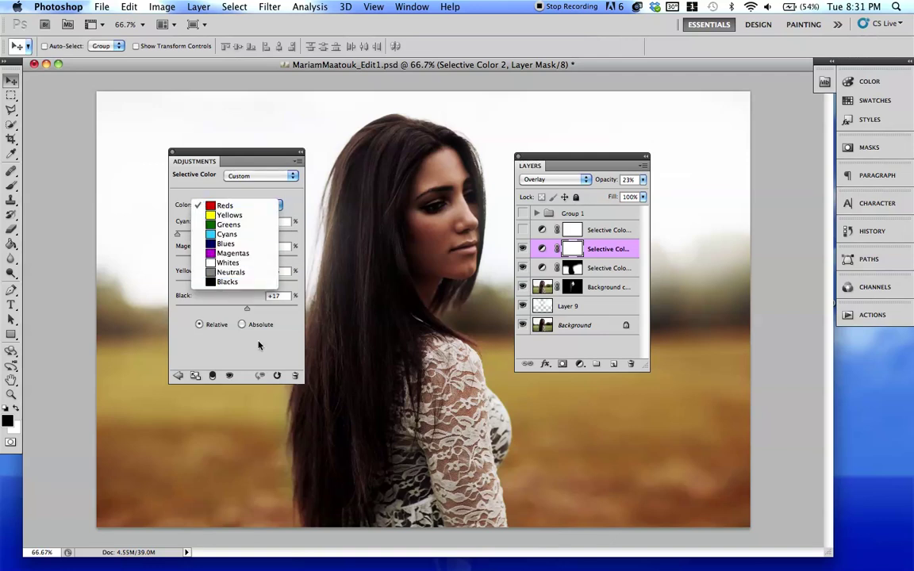
pyautogui.click(259, 345)
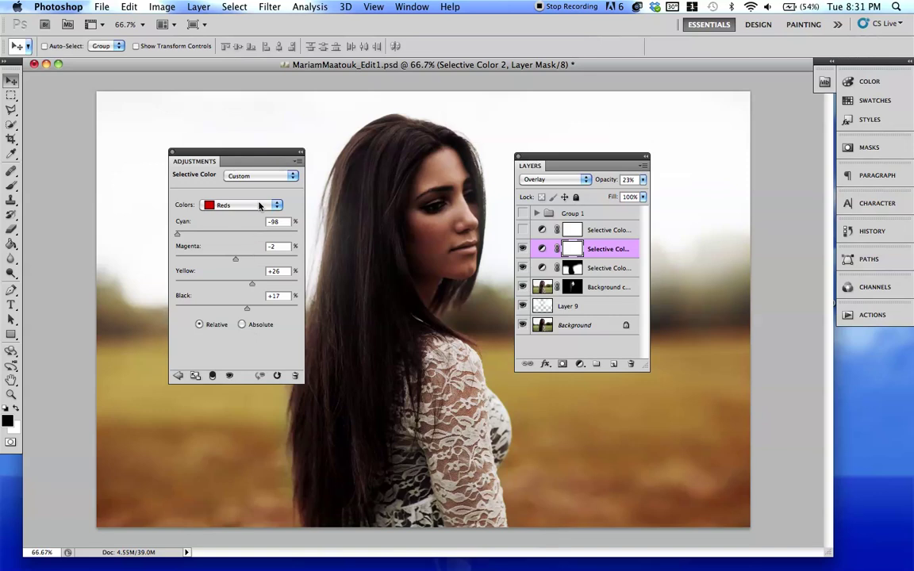